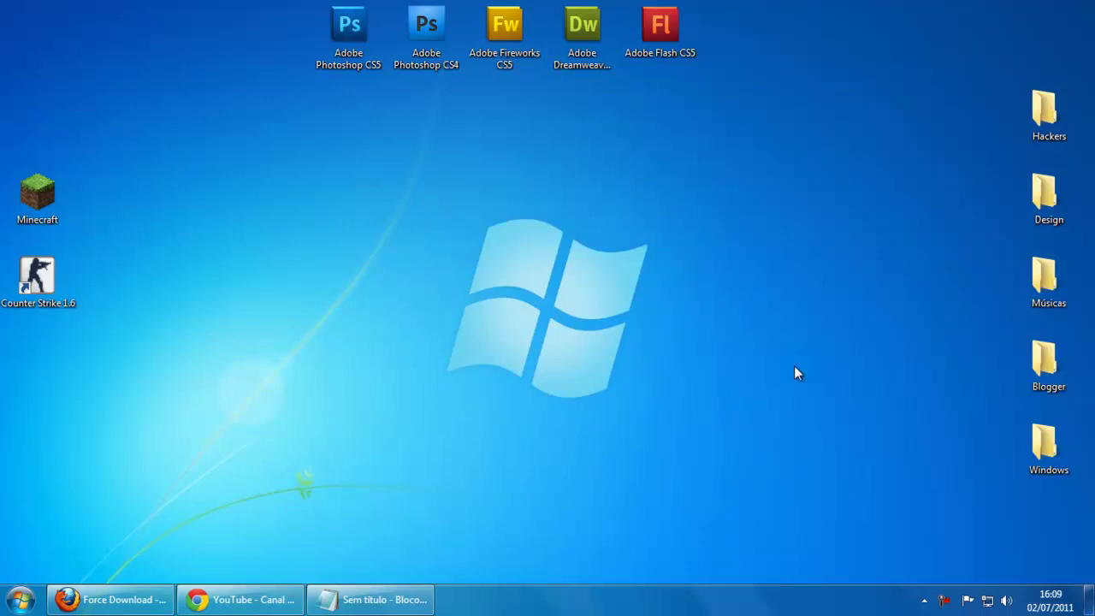
Step: Switch to Firefox and look through the open Force Downs, Baixe Completo, Coyote Downs and Pop Tutoriais sites
drag(720, 205, 441, 371)
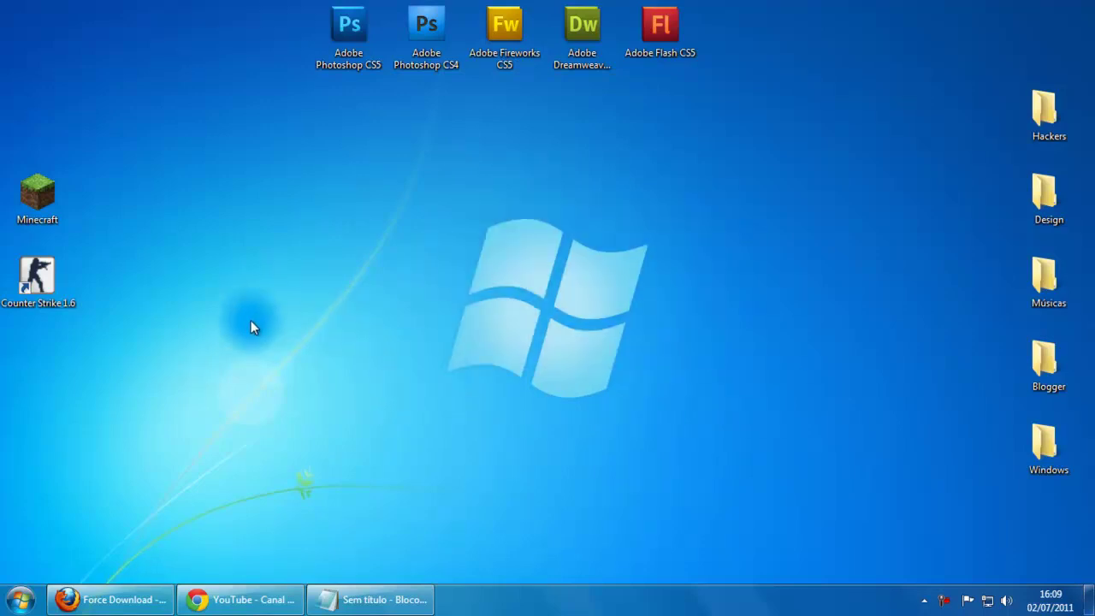
click(128, 599)
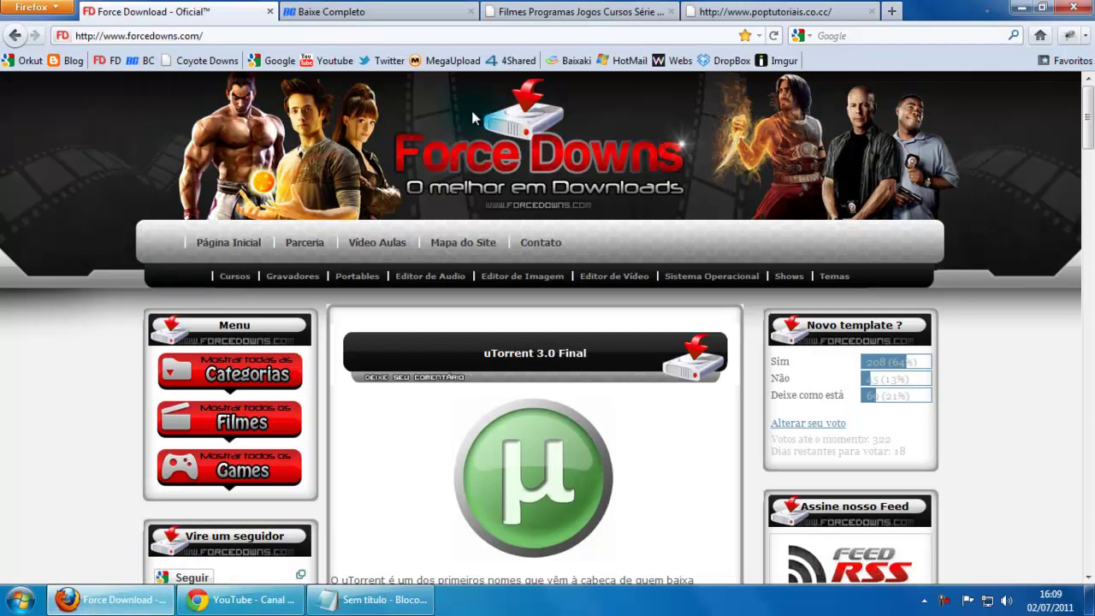
click(346, 11)
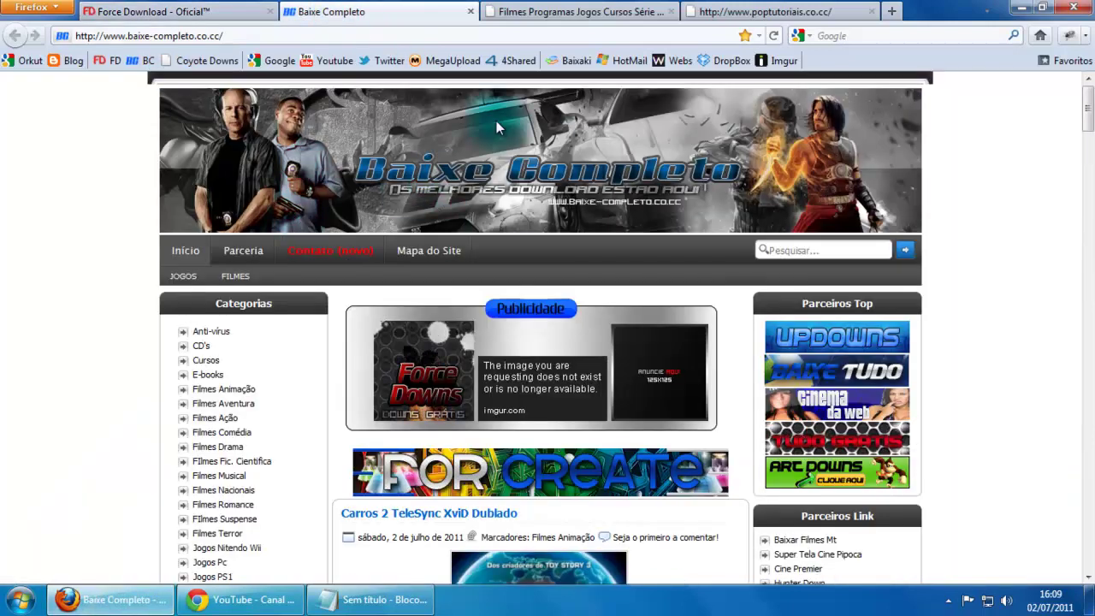
click(546, 12)
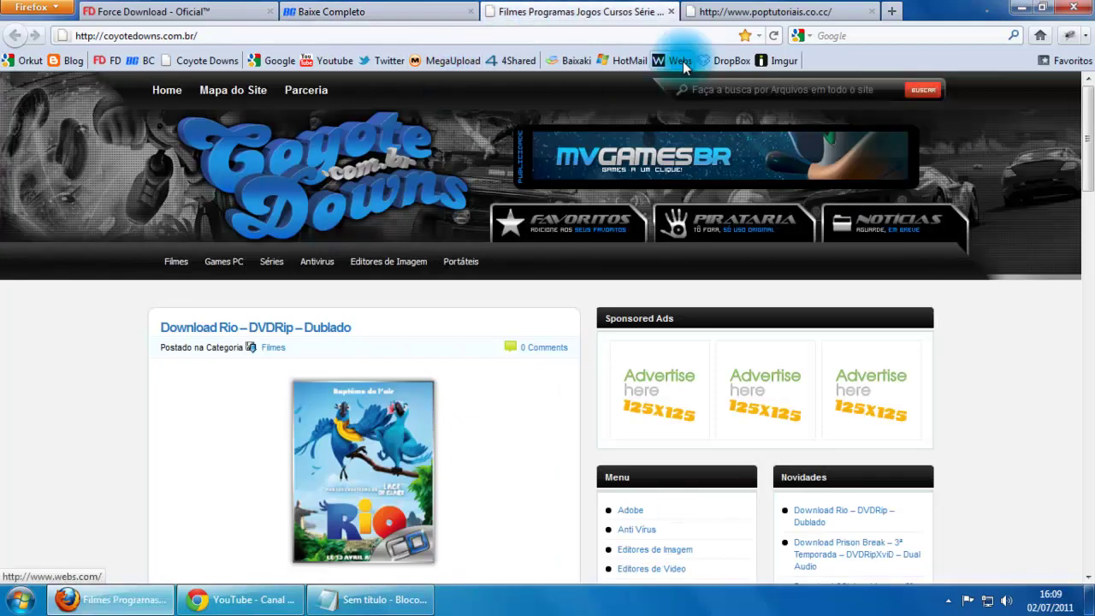
click(697, 12)
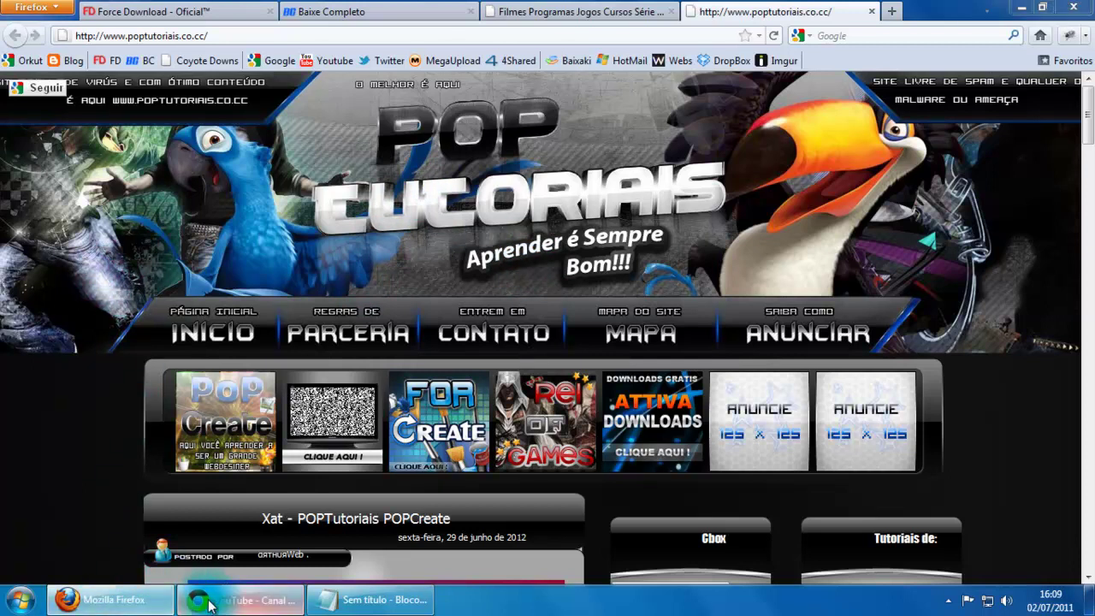
Step: View the Shift aulas YouTube channel in Chrome down to its subscriber list, and minimize both browser windows
click(101, 609)
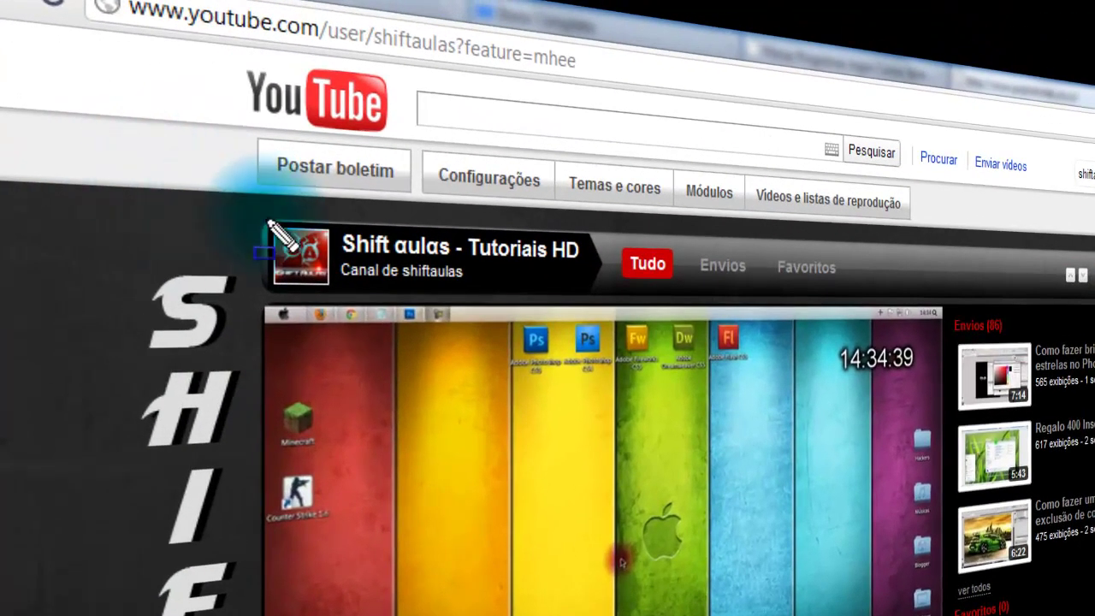
mouse_move(296, 254)
mouse_down()
mouse_move(379, 310)
mouse_move(594, 299)
mouse_up()
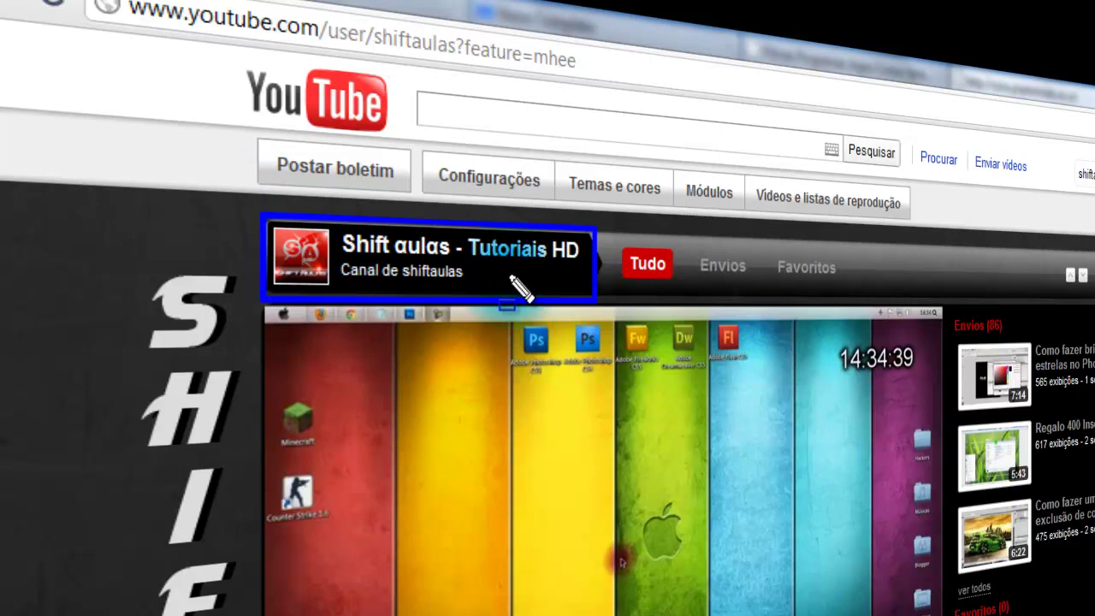
key(Escape)
scroll(980, 277, down, 6)
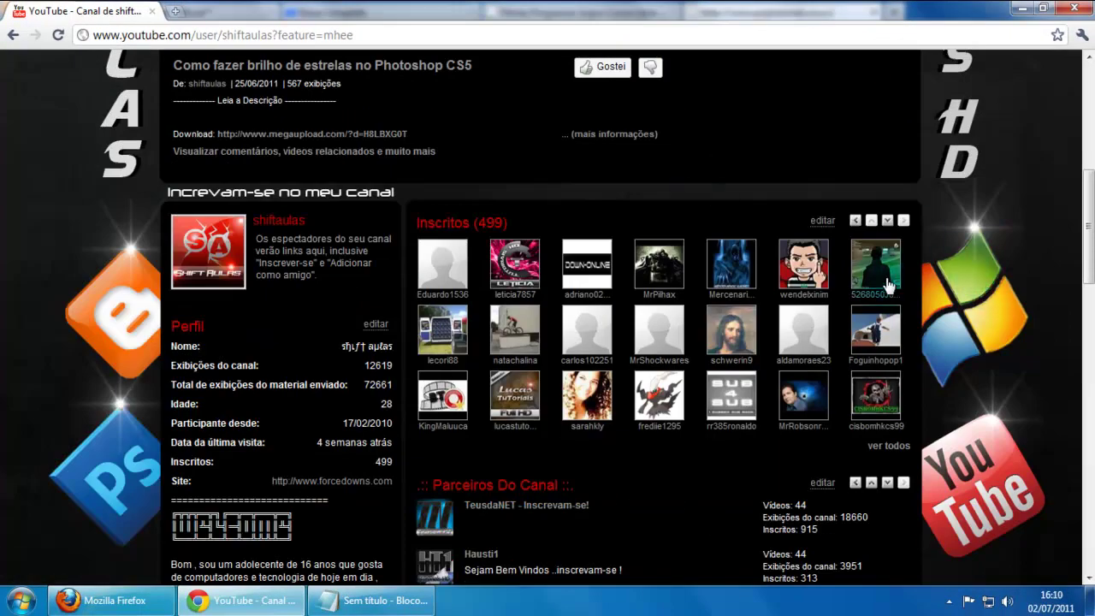
scroll(935, 229, up, 3)
scroll(932, 221, up, 3)
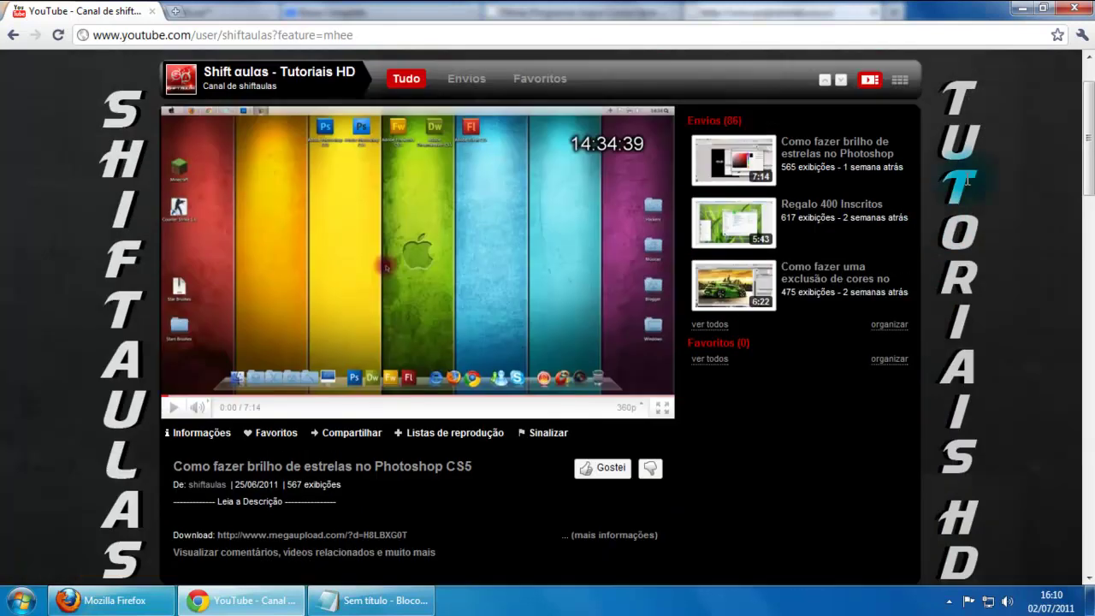
click(1020, 9)
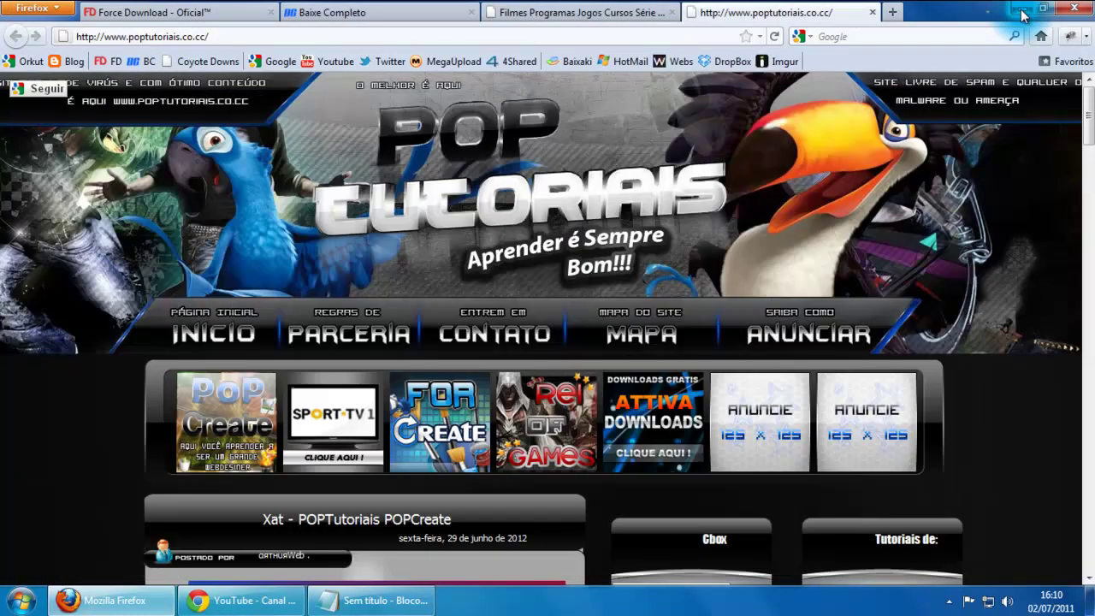
click(1020, 8)
drag(845, 151, 420, 399)
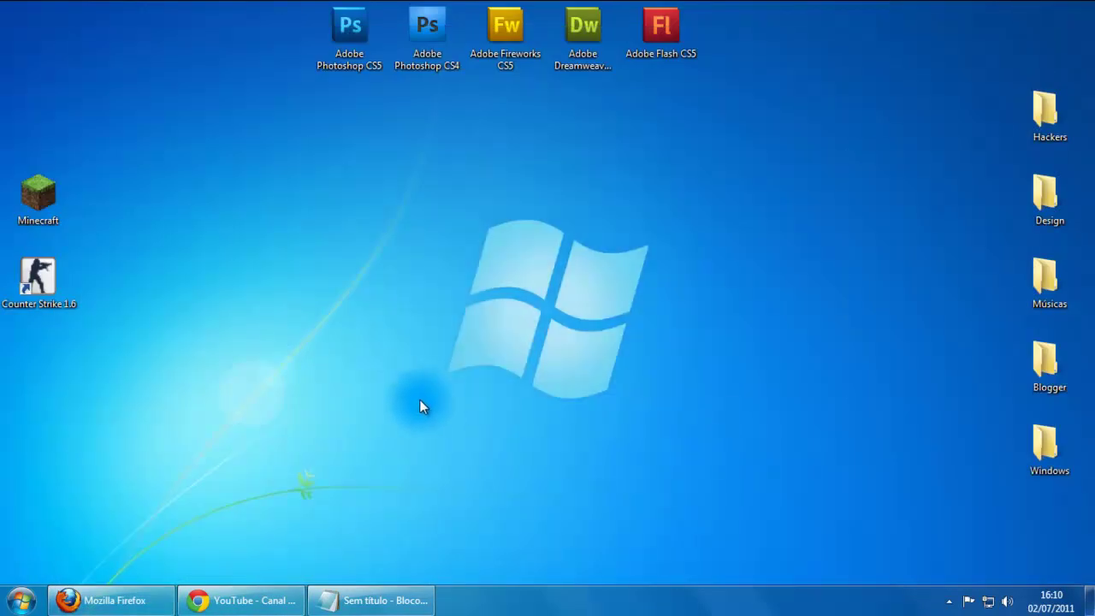
drag(397, 197, 714, 421)
right_click(547, 246)
click(573, 248)
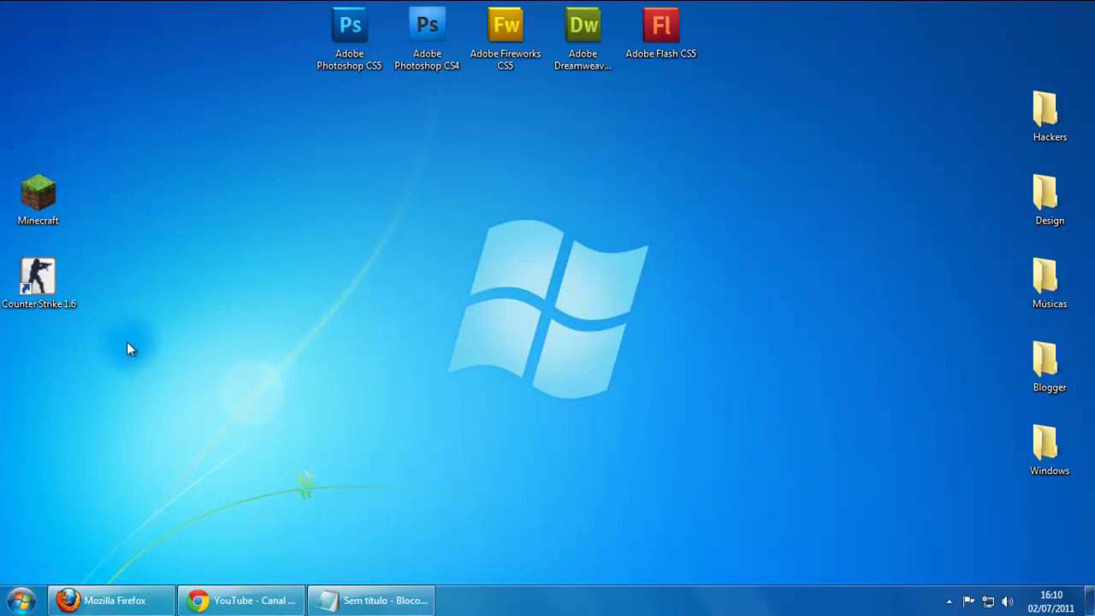
Step: Find cmd among the installed programs and run it as administrator
click(22, 603)
click(44, 560)
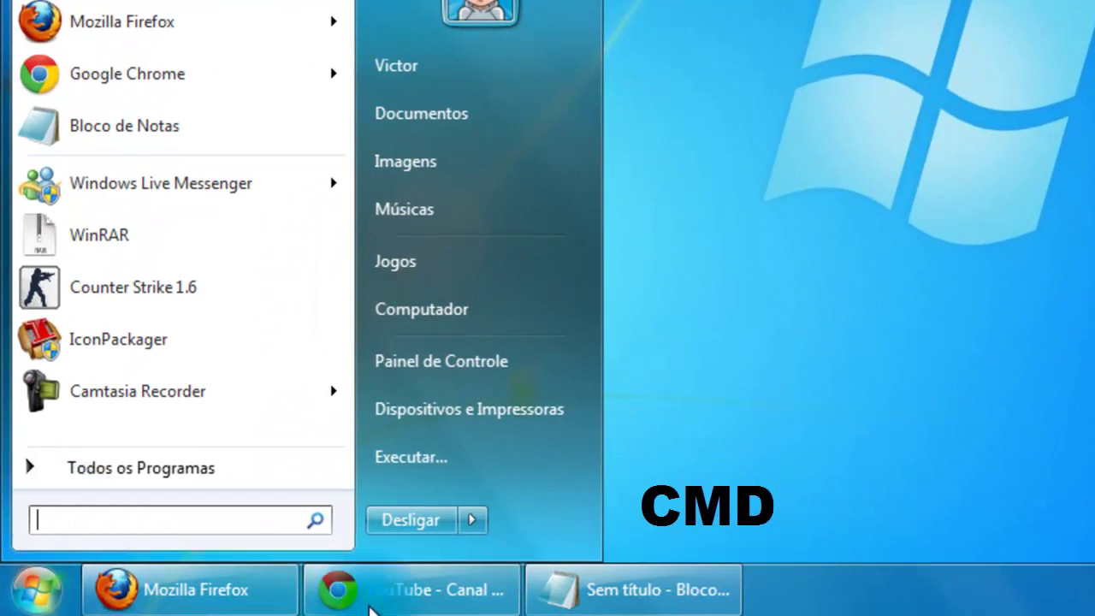
text(cmd)
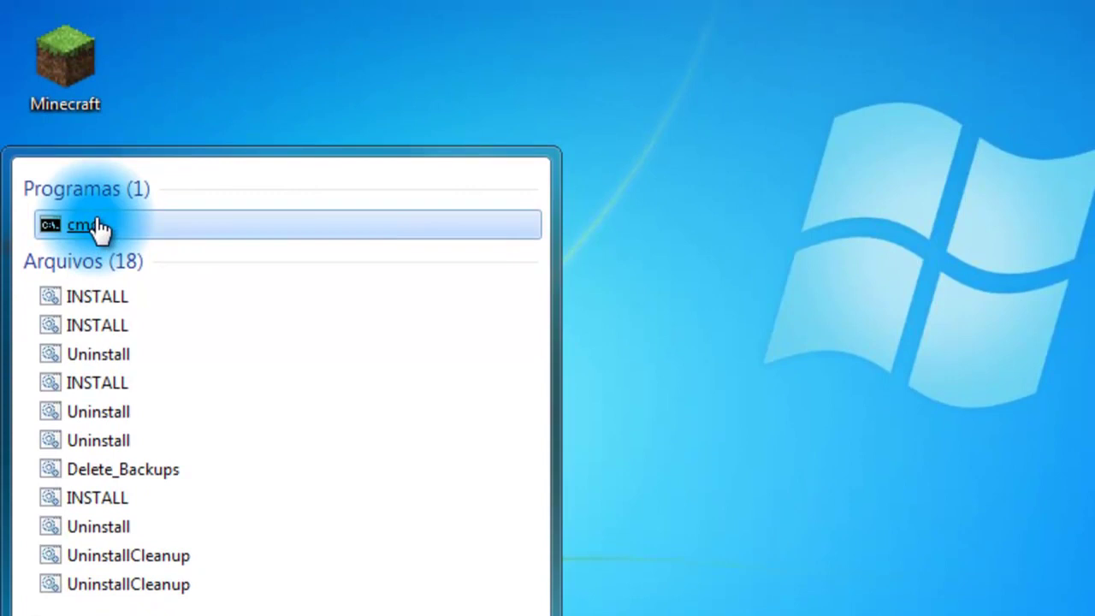
right_click(99, 226)
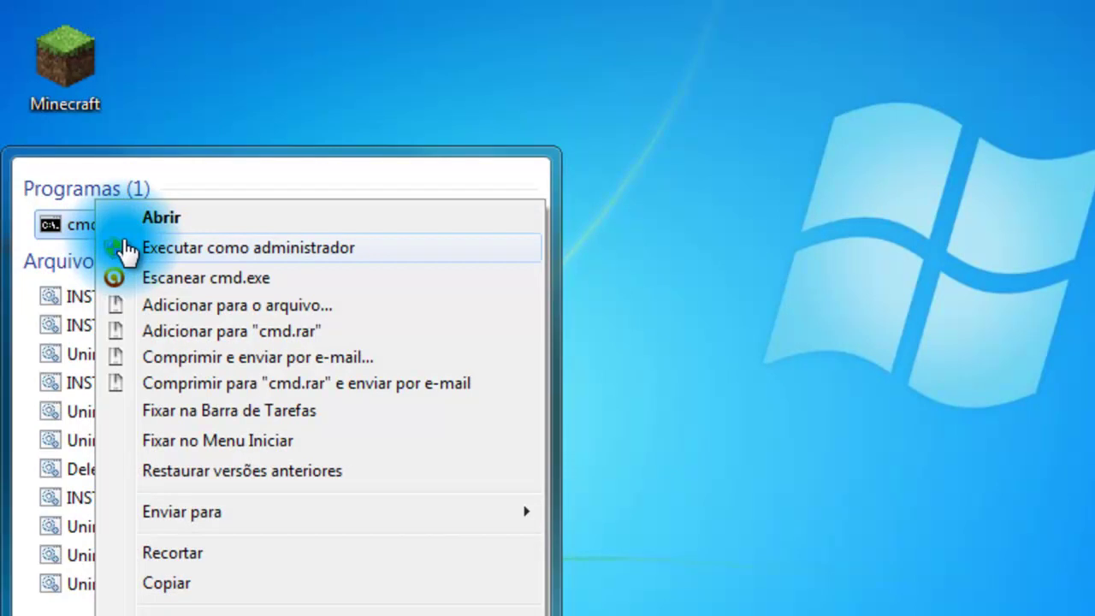
click(121, 239)
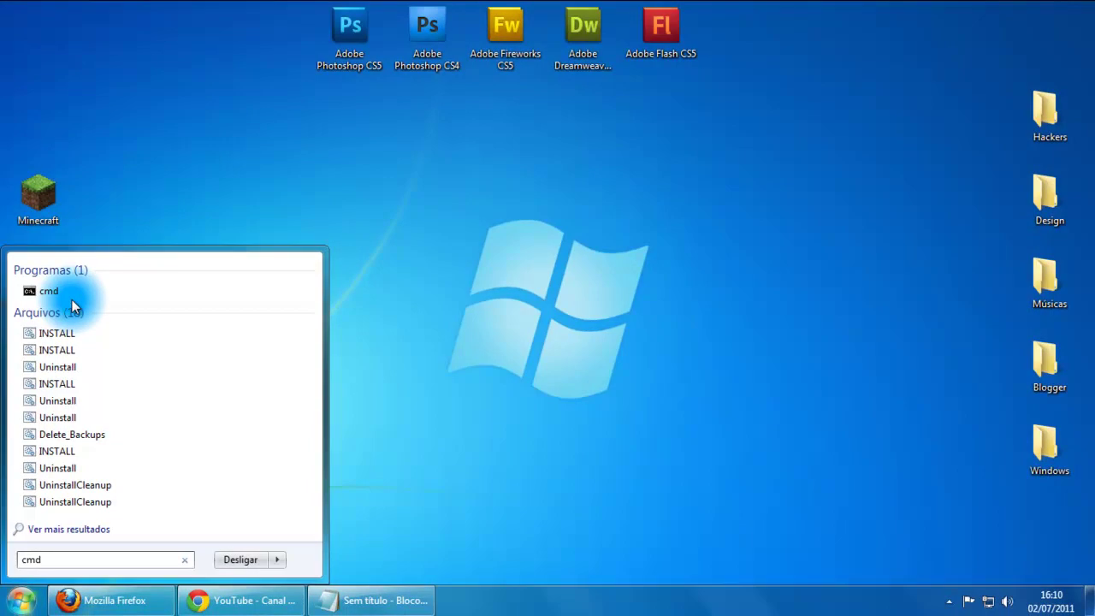
click(623, 344)
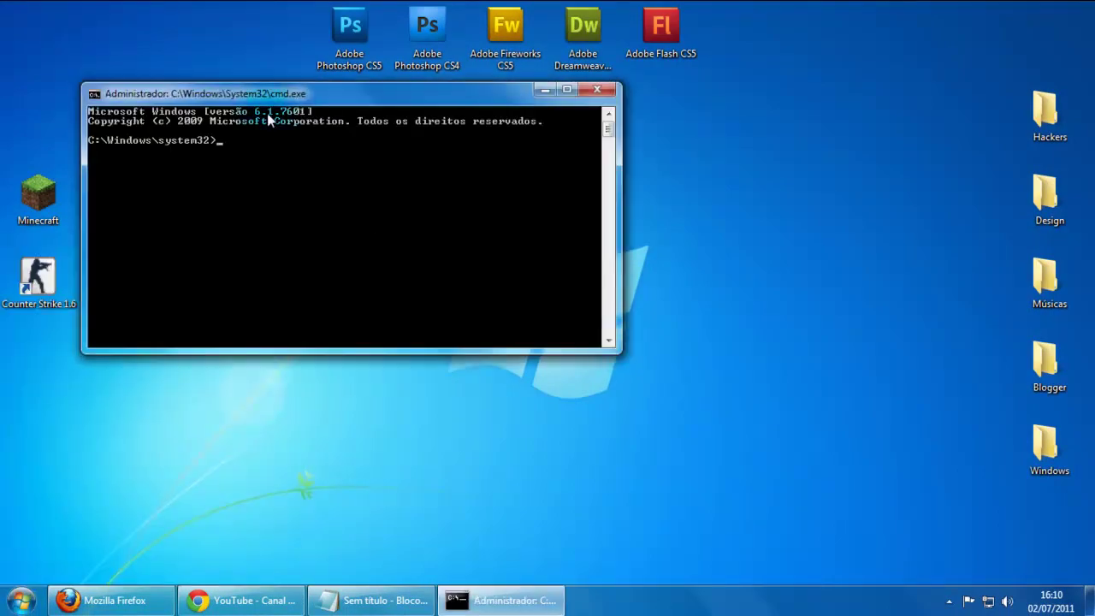
Step: Run the command "net stop uxsms" in the administrator Command Prompt and minimize its window
drag(292, 99, 447, 163)
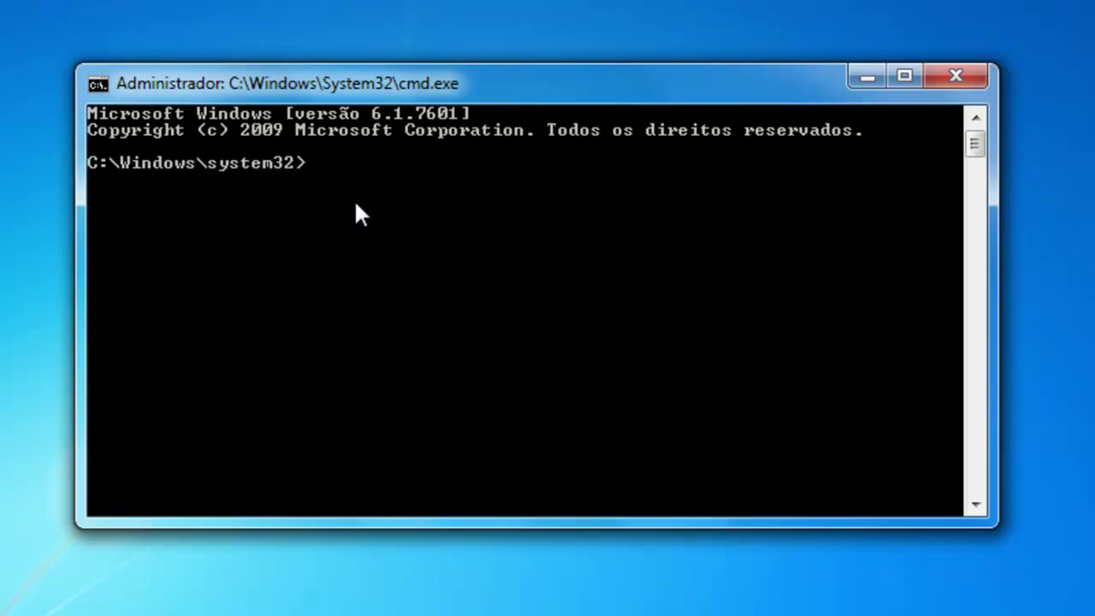
text(net stop uxsms)
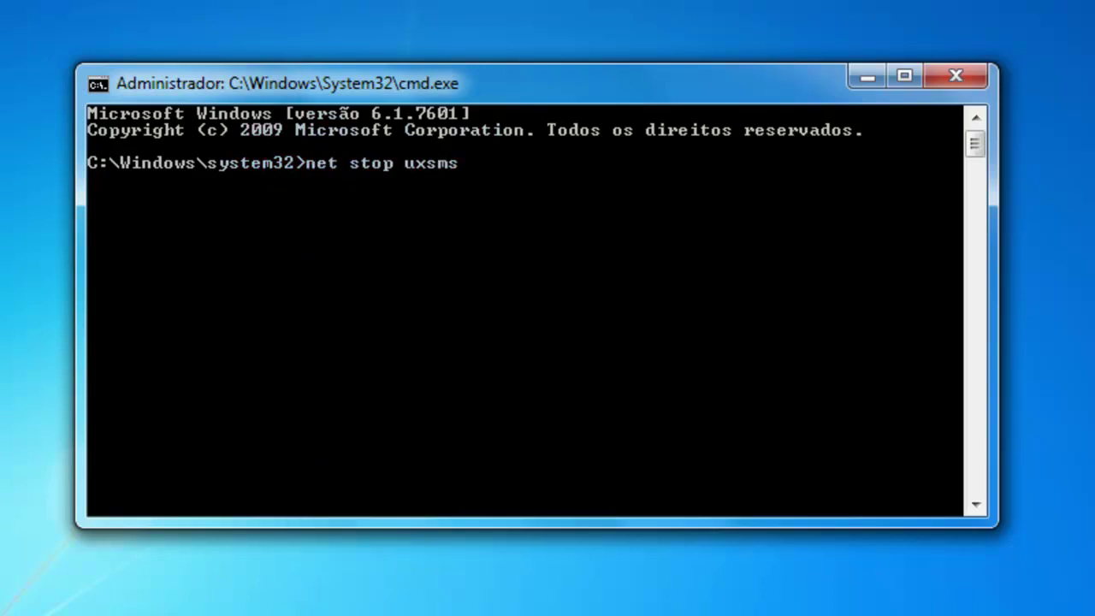
drag(753, 167, 428, 164)
click(752, 195)
drag(715, 170, 428, 156)
click(741, 86)
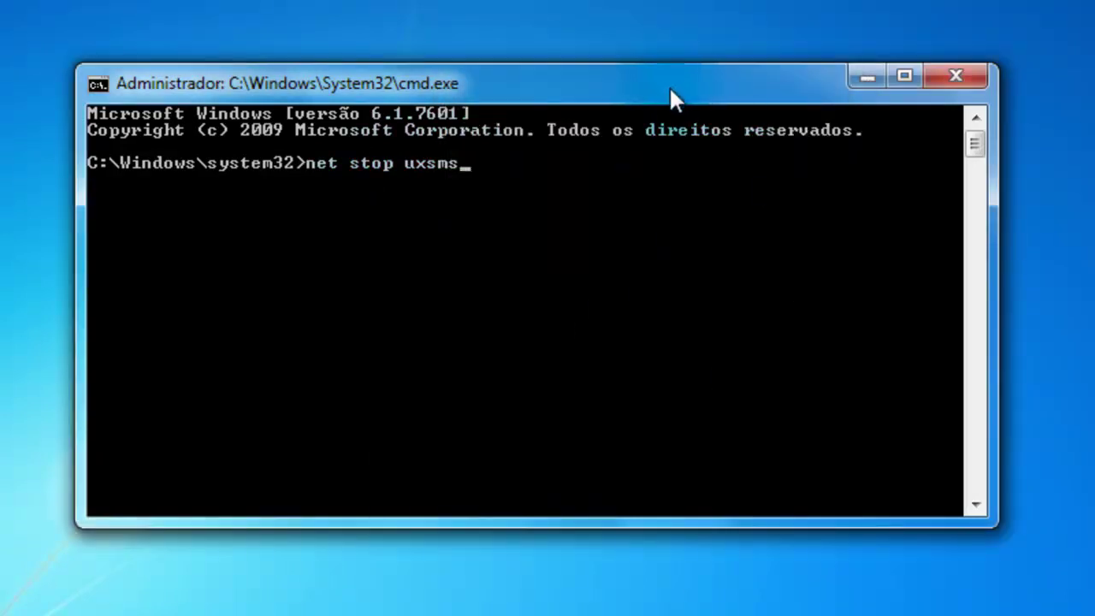
key(Return)
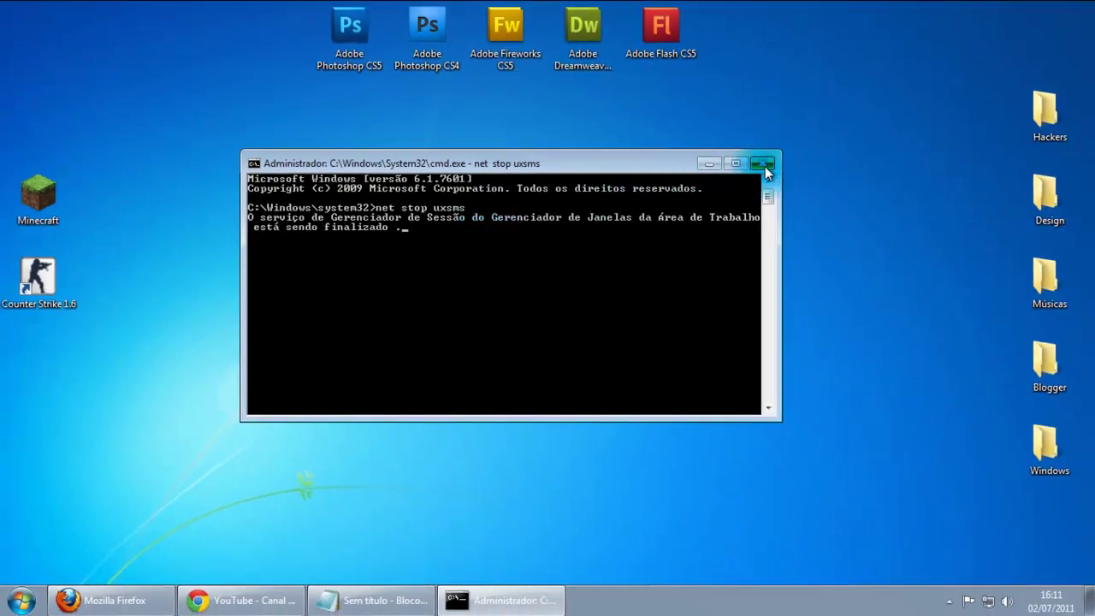
click(709, 163)
drag(366, 168, 705, 405)
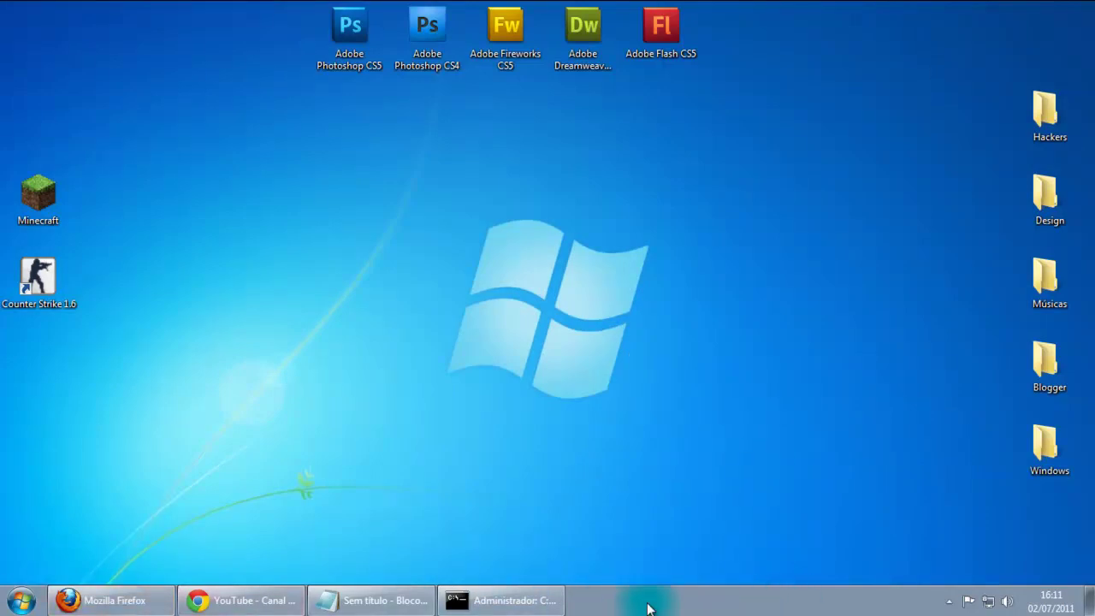
drag(366, 192, 753, 484)
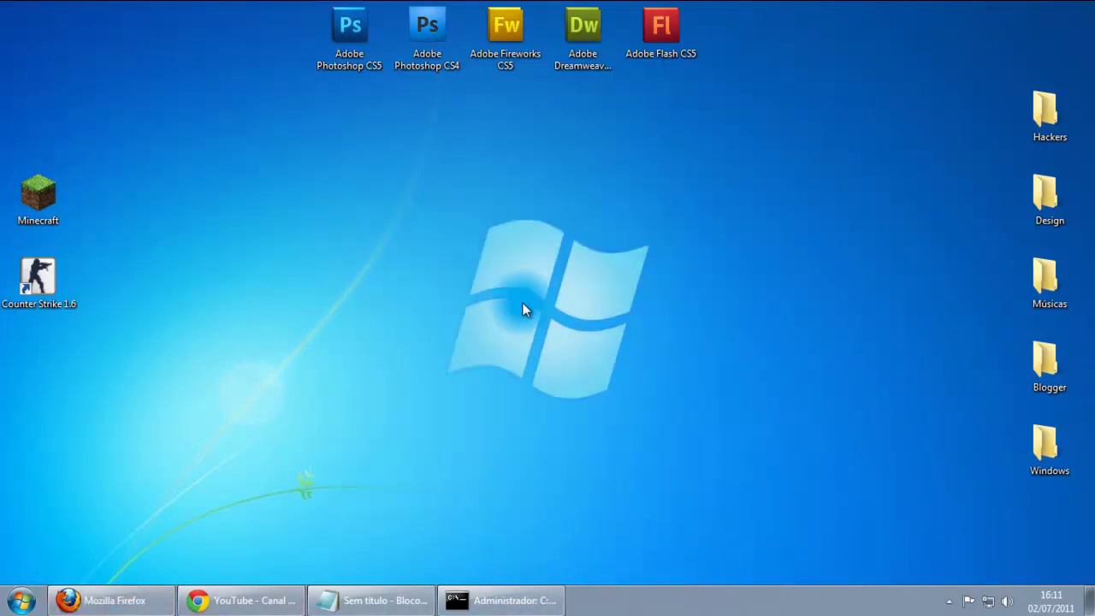
drag(406, 188, 698, 488)
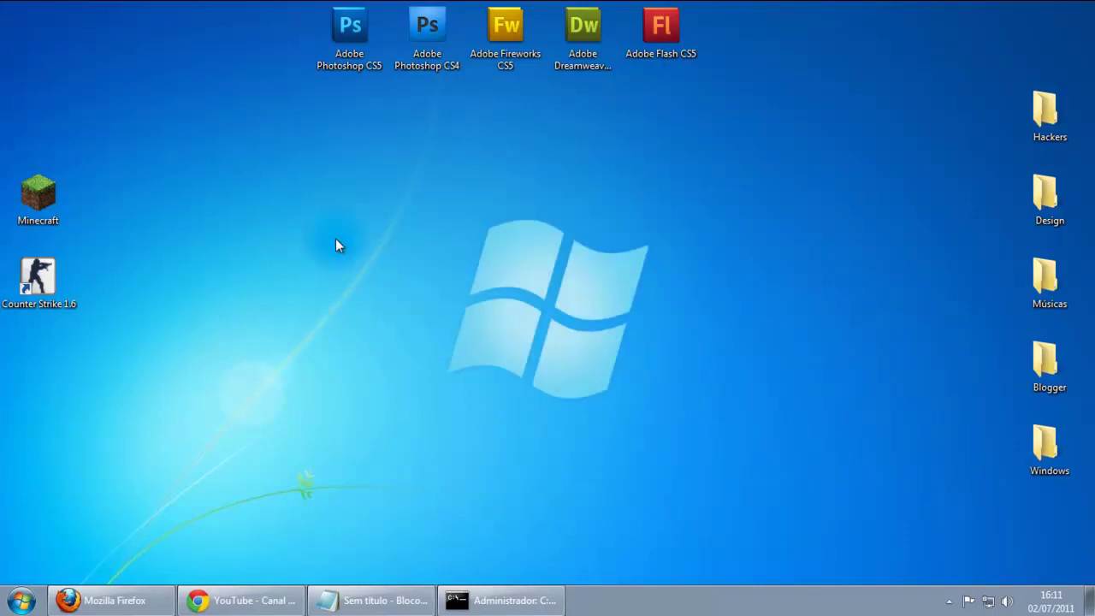
right_click(303, 221)
click(342, 273)
drag(306, 208, 410, 187)
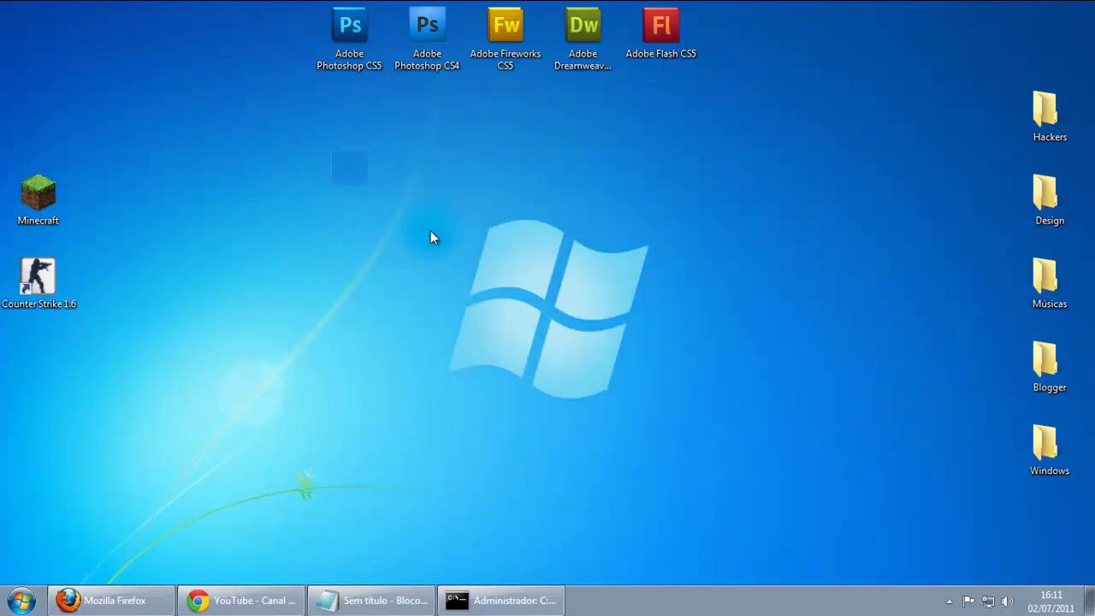
drag(706, 172, 339, 404)
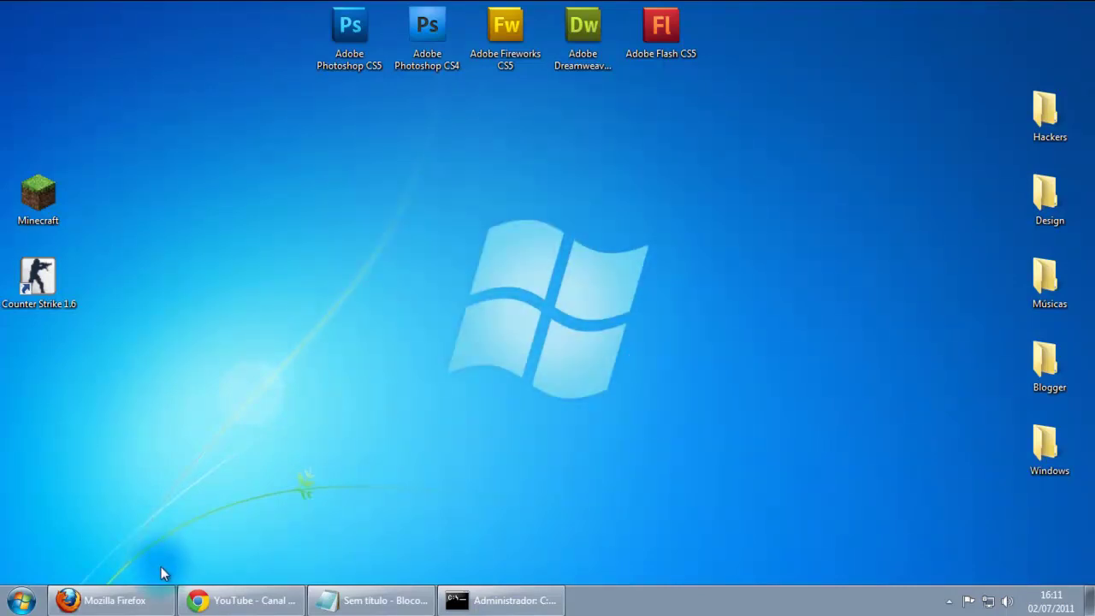
Step: Restore the Firefox window to check how it opens, and return to the desktop
click(152, 596)
click(151, 597)
click(152, 596)
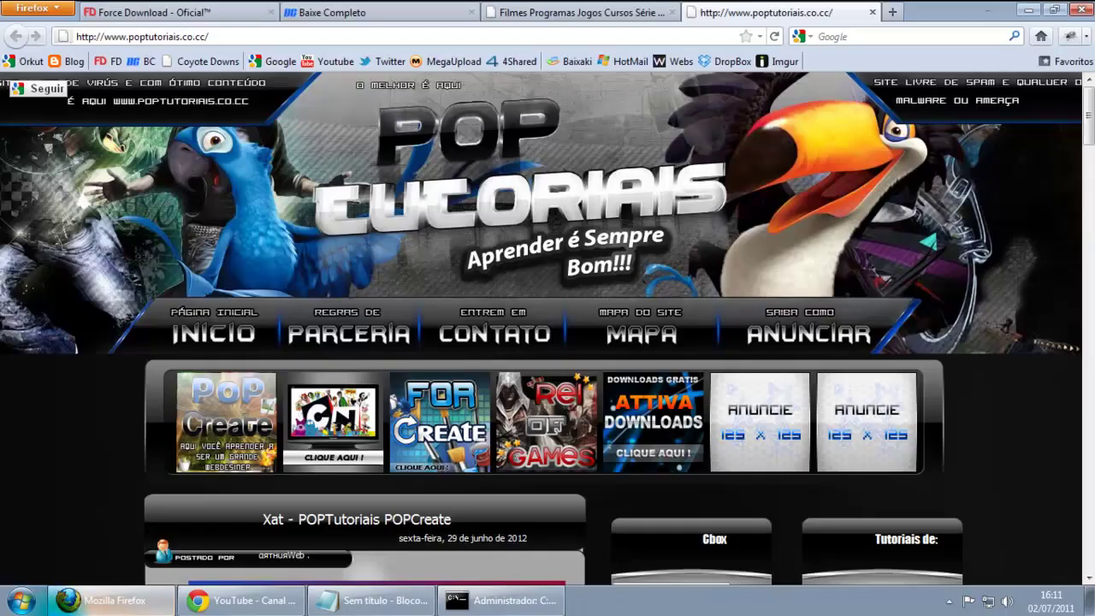
key(super+d)
Step: Open the Games (Jogos) folder to check how its window appears, and close it
key(super)
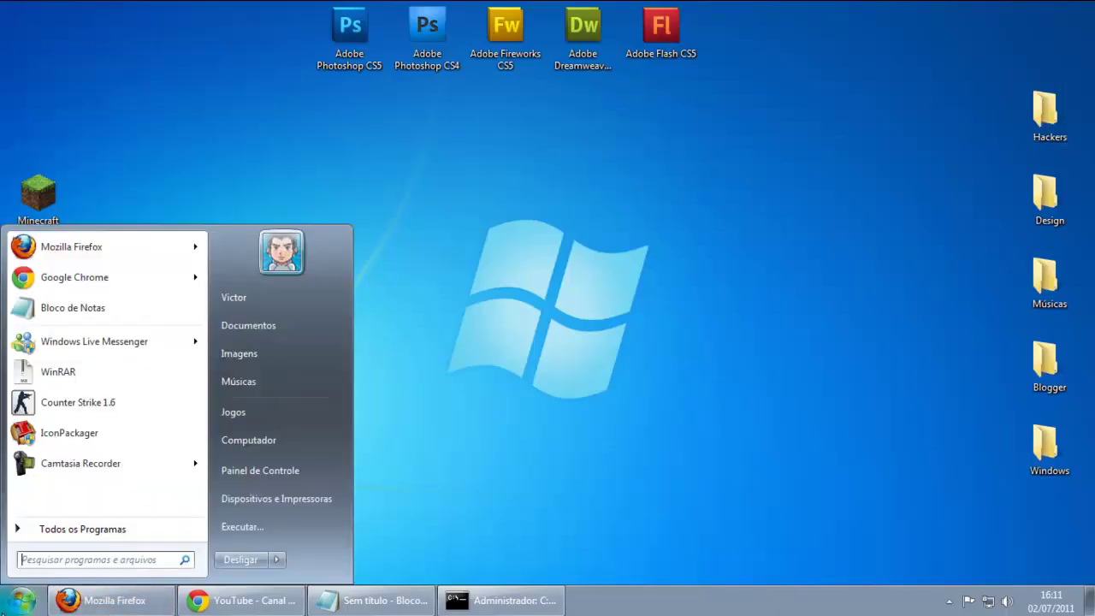
click(270, 413)
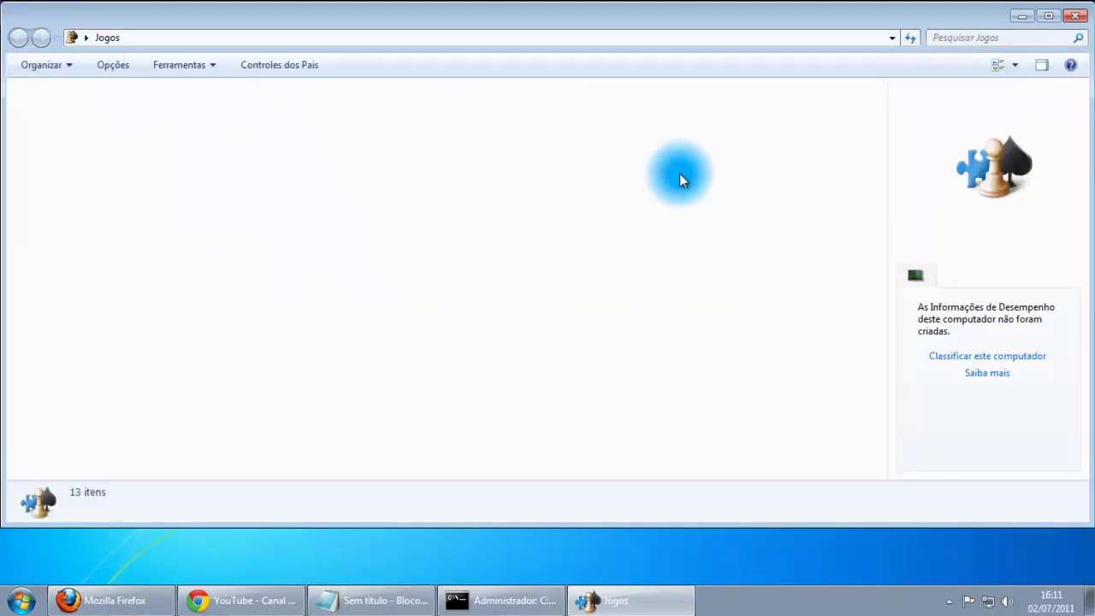
click(1074, 15)
Step: Open Computer, browse folders on Disco Local (C:) to check how the windows respond, and close the window
key(super)
click(283, 440)
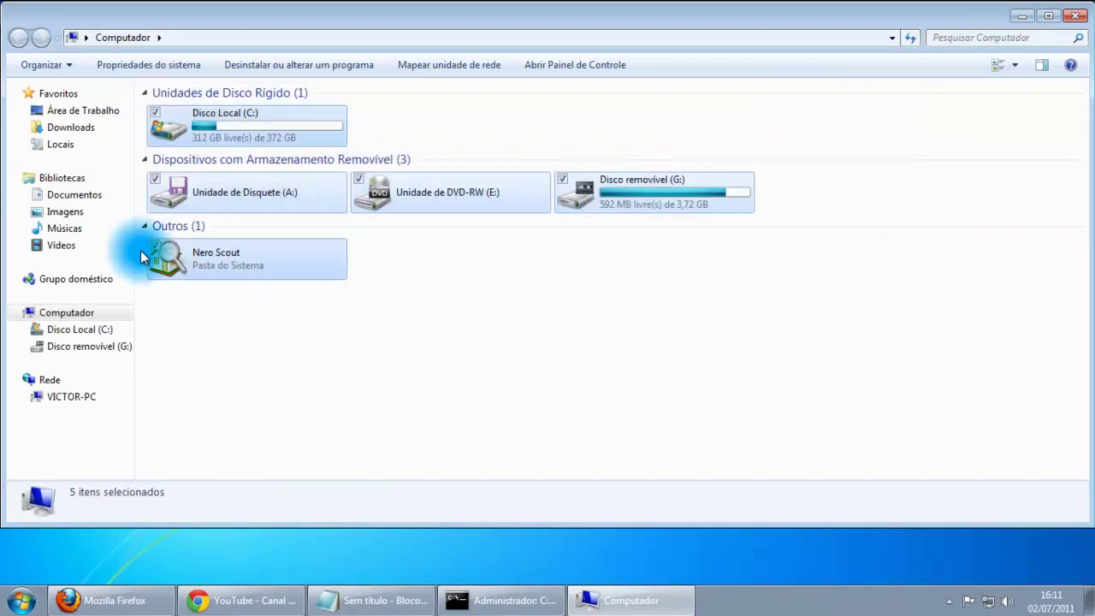
double_click(206, 124)
click(231, 111)
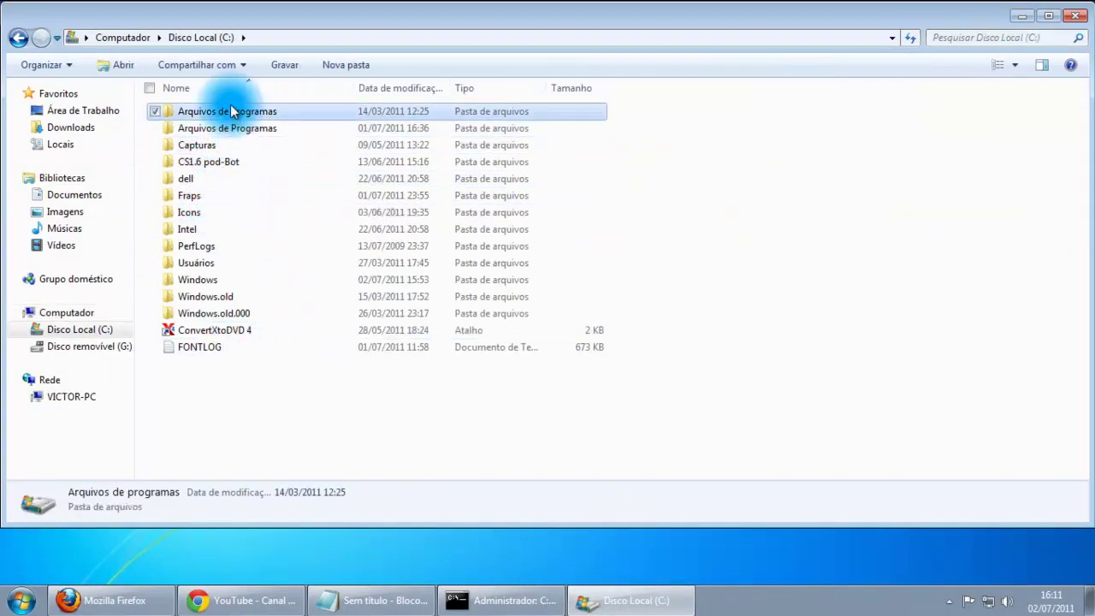
double_click(230, 111)
double_click(206, 198)
click(208, 111)
double_click(208, 111)
click(1075, 15)
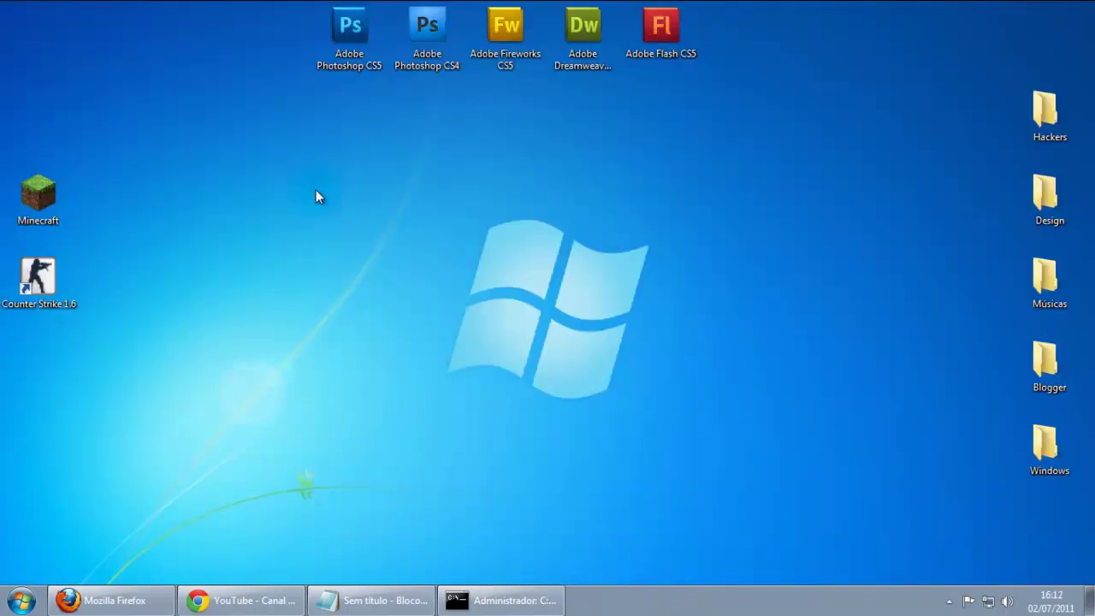
right_click(478, 220)
click(514, 242)
drag(347, 176, 795, 448)
drag(680, 441, 367, 161)
right_click(367, 157)
click(423, 215)
drag(785, 244, 241, 486)
drag(335, 173, 707, 381)
right_click(479, 233)
click(528, 280)
drag(436, 215, 651, 321)
drag(745, 215, 417, 373)
drag(369, 150, 704, 449)
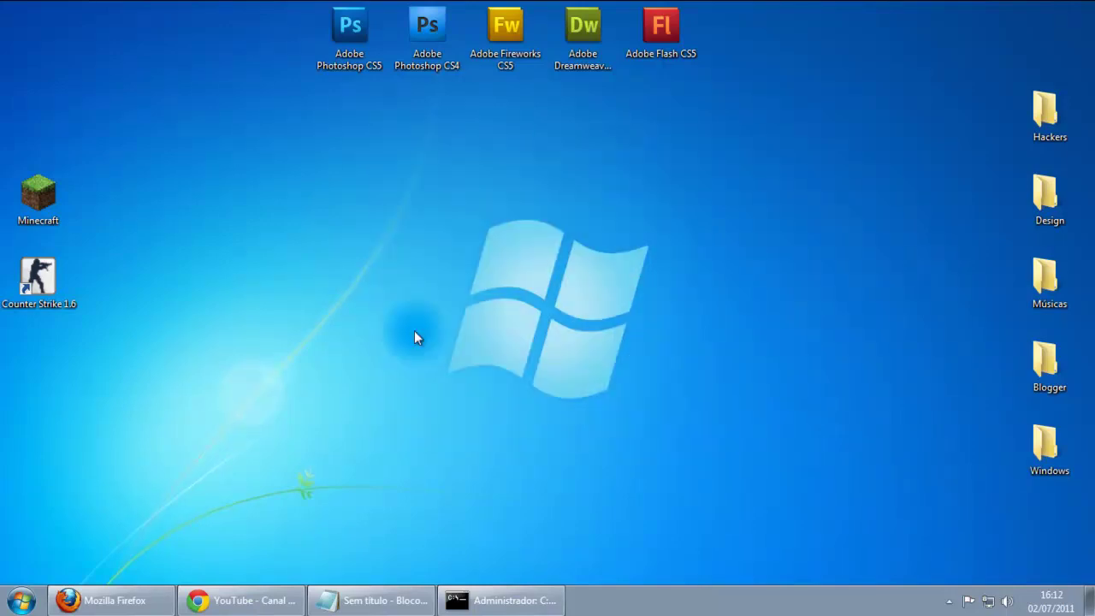
Step: Open the desktop's Personalização settings, browse the Aero and installed themes to check how they display, and close the window
right_click(314, 275)
click(360, 503)
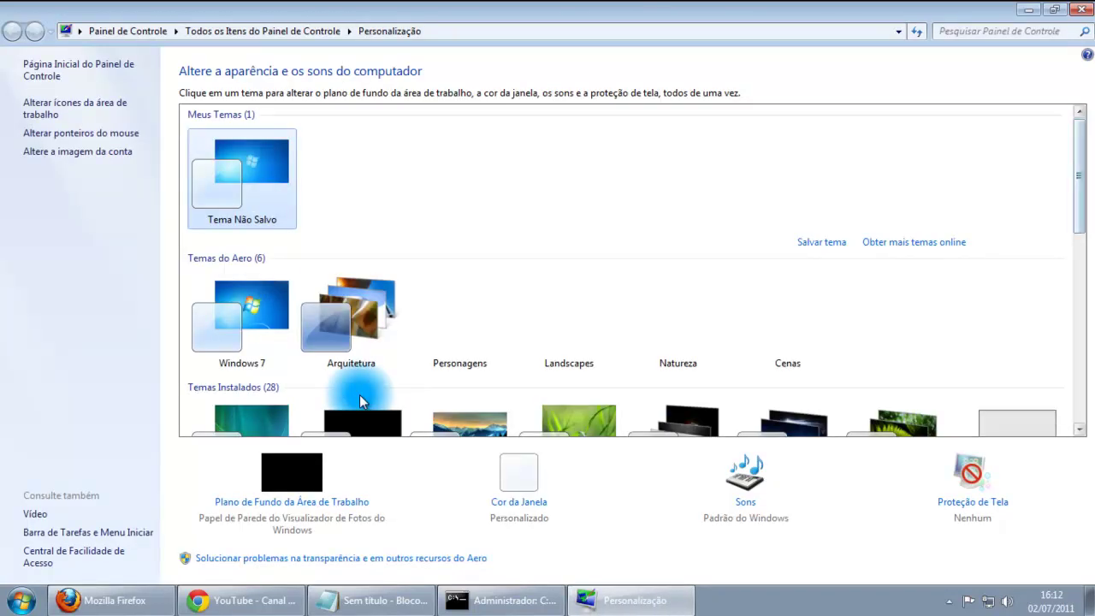
scroll(359, 396, down, 5)
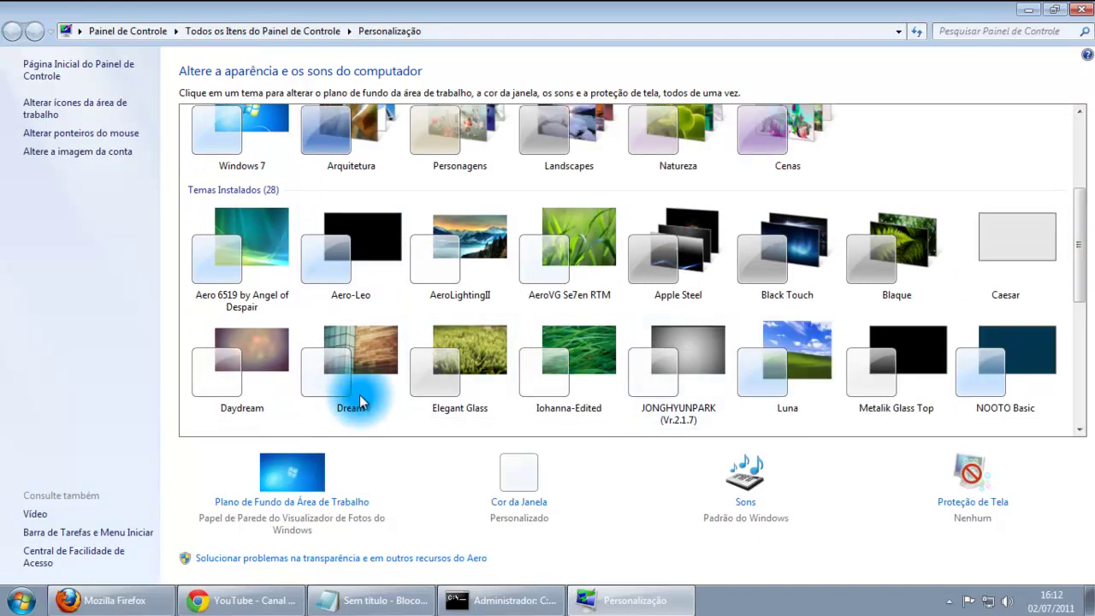
click(1082, 10)
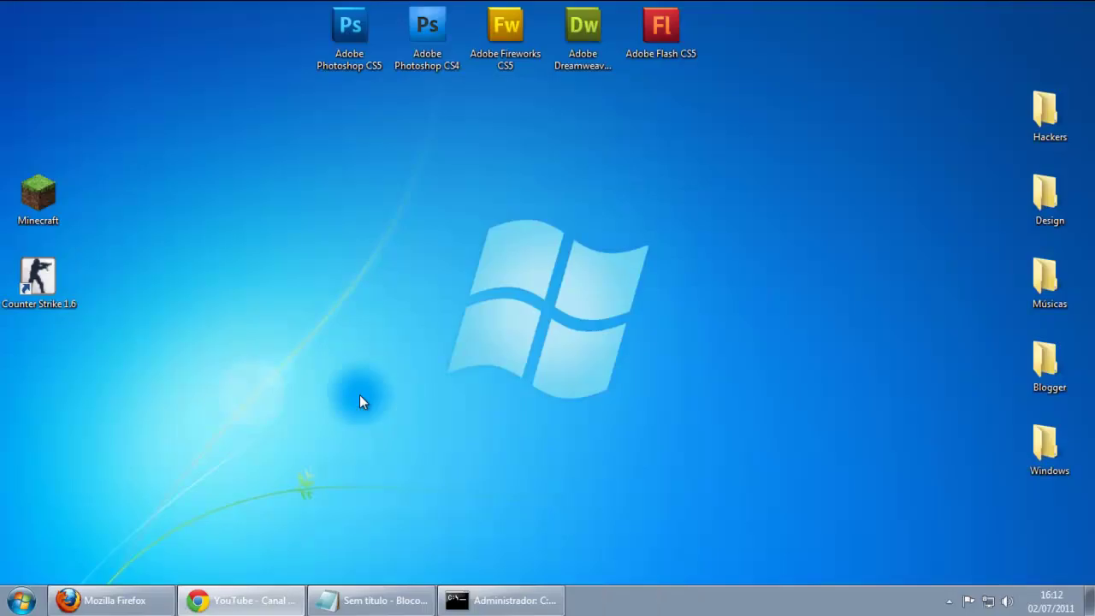
Step: Draw a selection rectangle across the desktop and refresh it to check how it responds
drag(329, 181, 655, 455)
right_click(420, 269)
click(453, 316)
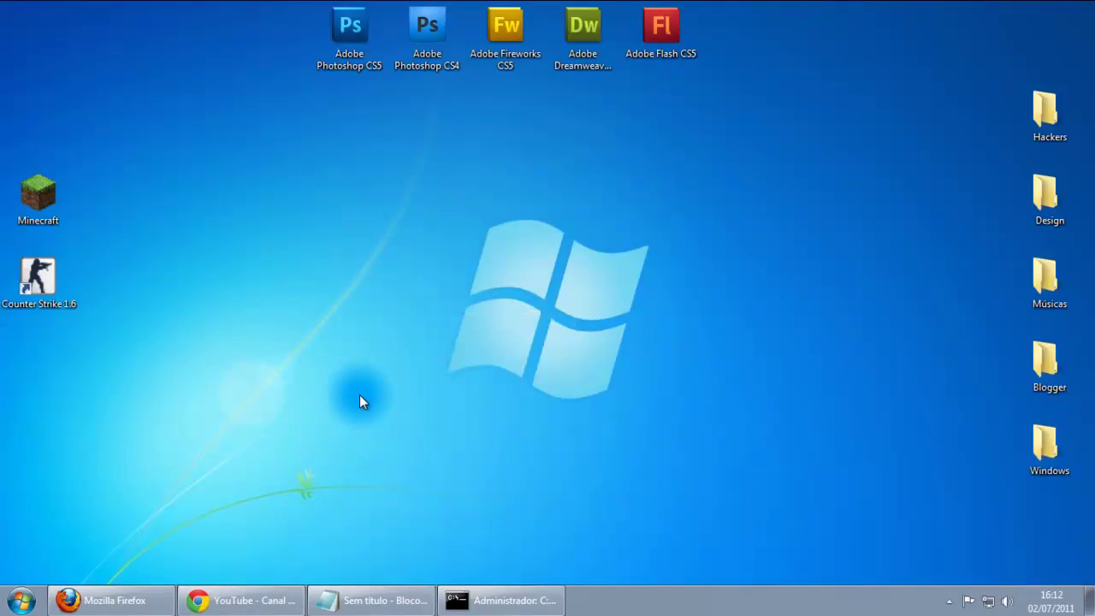
Step: Change the command in the Notepad note to "net start uxsms" and add a line break below it
click(371, 601)
mouse_move(534, 196)
mouse_down()
mouse_move(462, 213)
mouse_move(545, 196)
mouse_up()
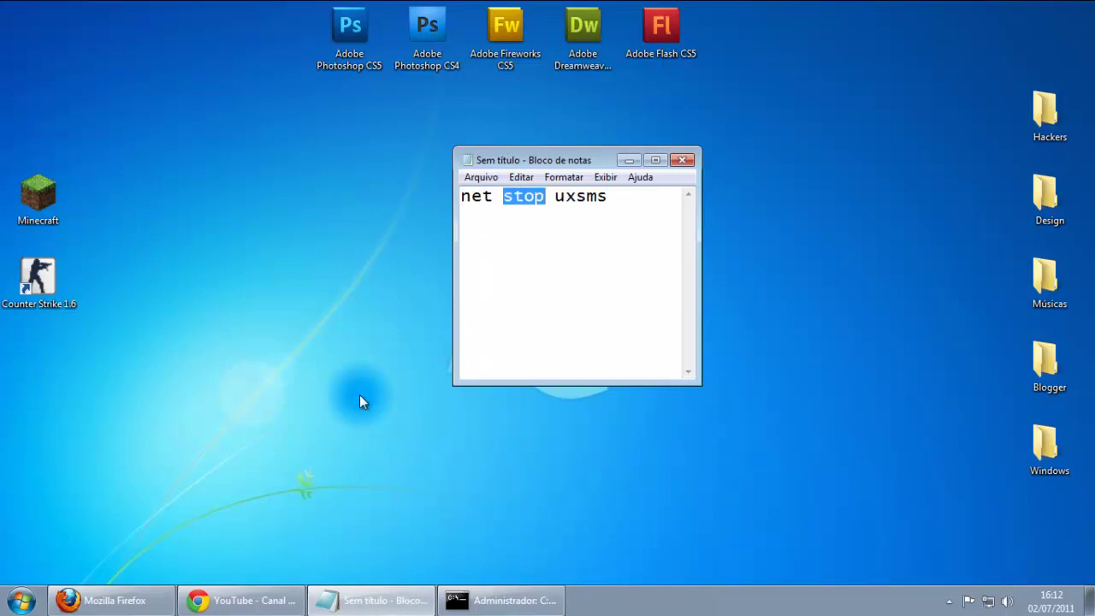
text(start)
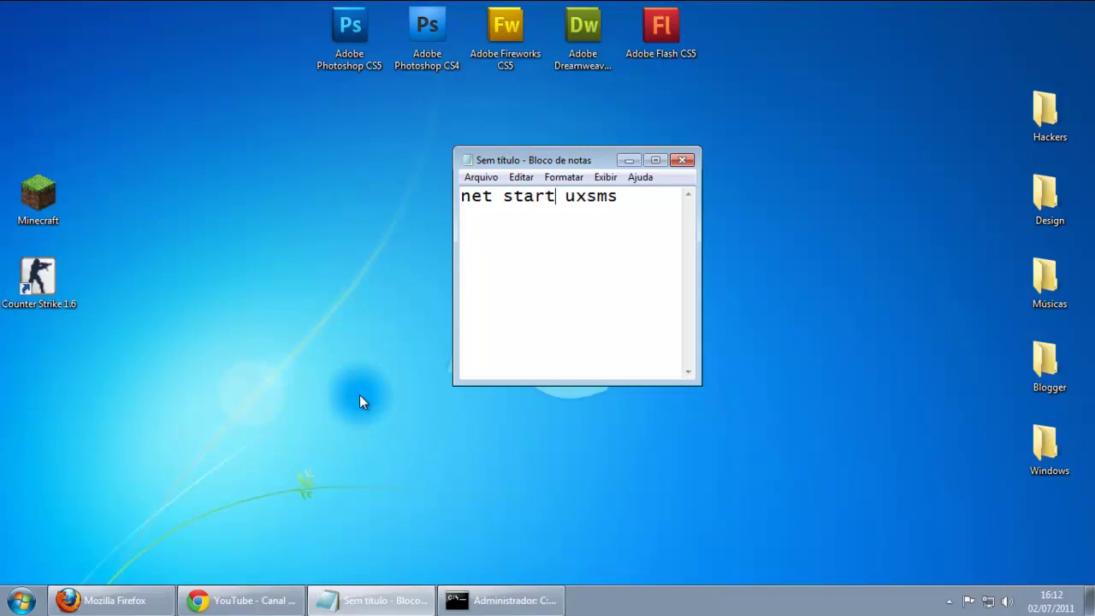
key(ctrl+a)
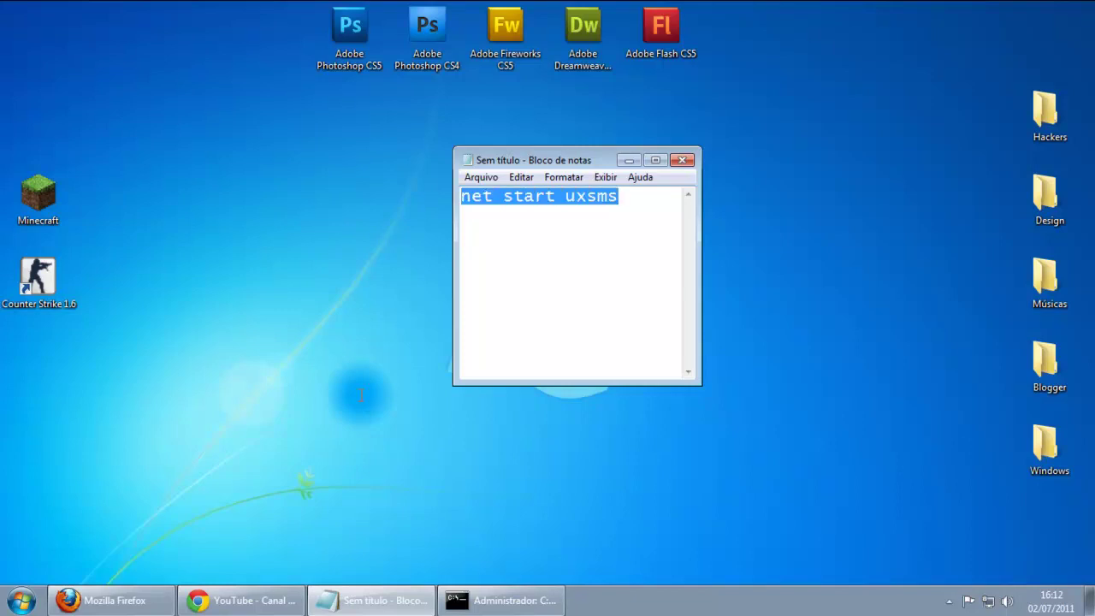
key(Right)
key(Return)
key(Return)
key(BackSpace)
key(ctrl+a)
key(Right)
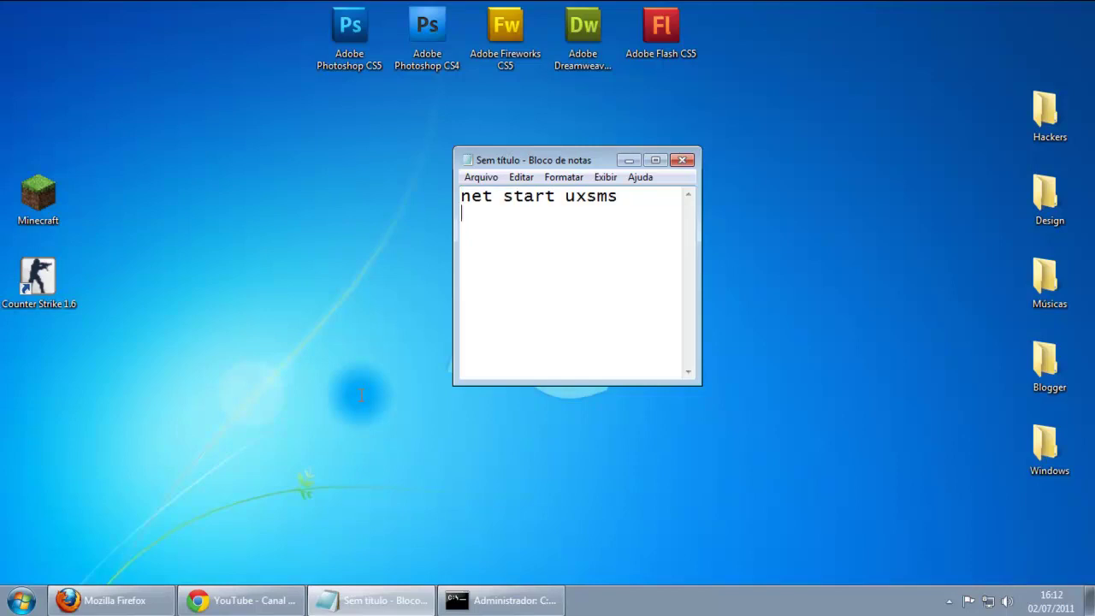
key(Up)
key(ctrl+Right)
key(ctrl+shift+Right)
key(shift+Left)
key(shift+Left)
key(shift+Right)
key(ctrl+End)
Step: Run the command "net start uxsms" in the administrator Command Prompt and close its window
key(alt+Tab)
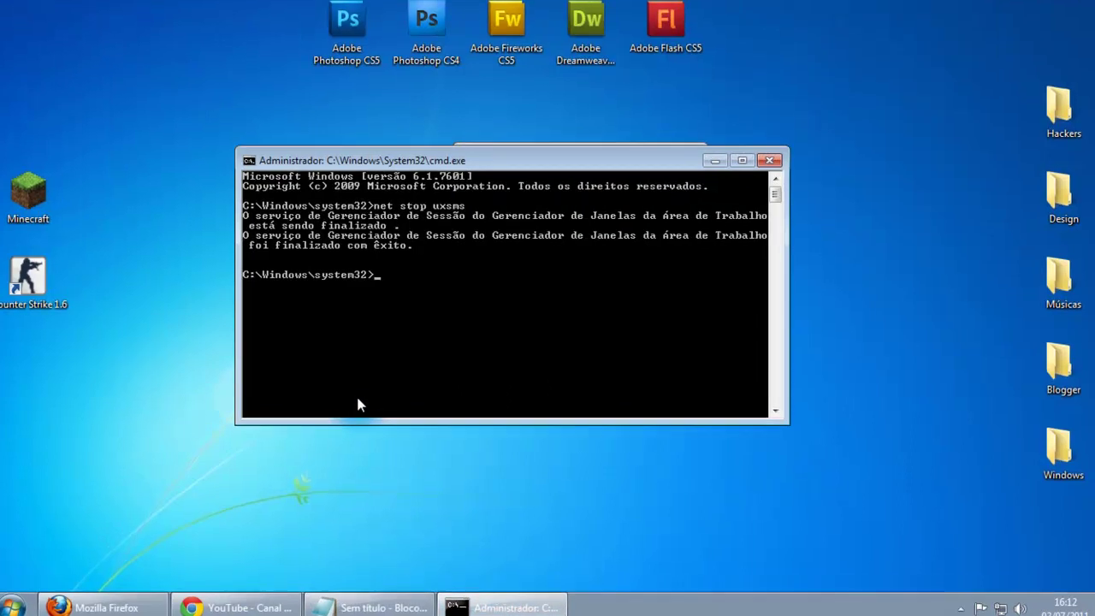
text(net )
text(satr)
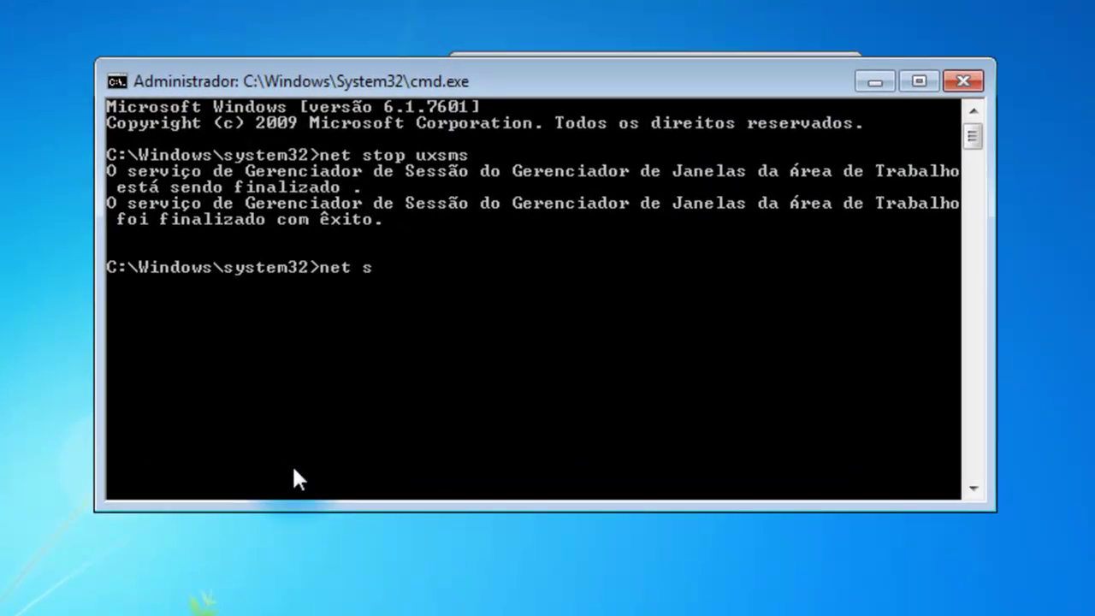
key(BackSpace)
key(BackSpace)
key(BackSpace)
text(tart uxsms)
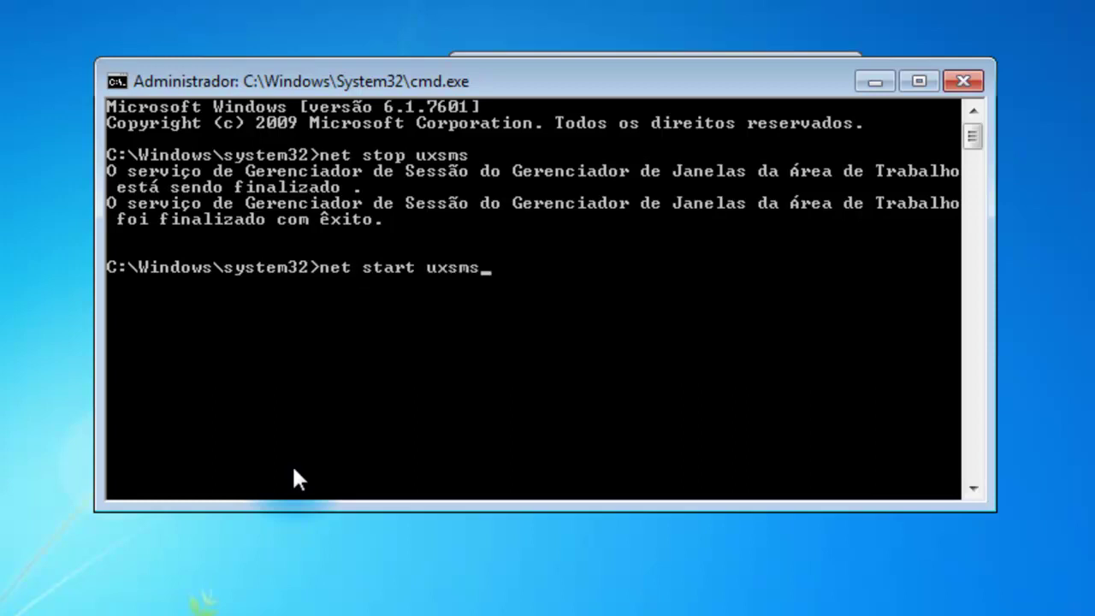
key(Return)
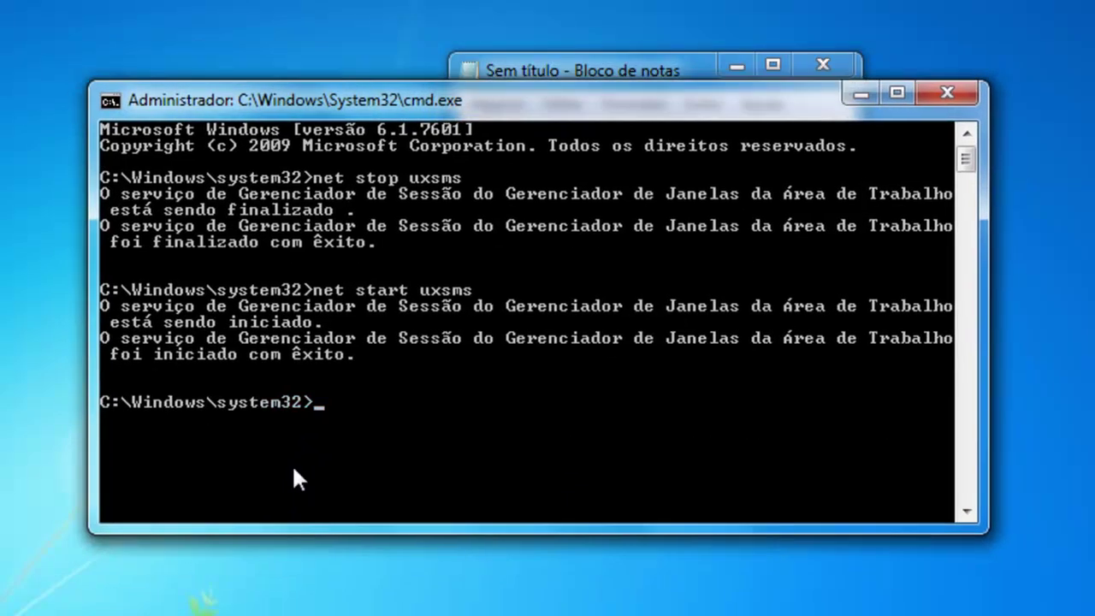
key(alt+F4)
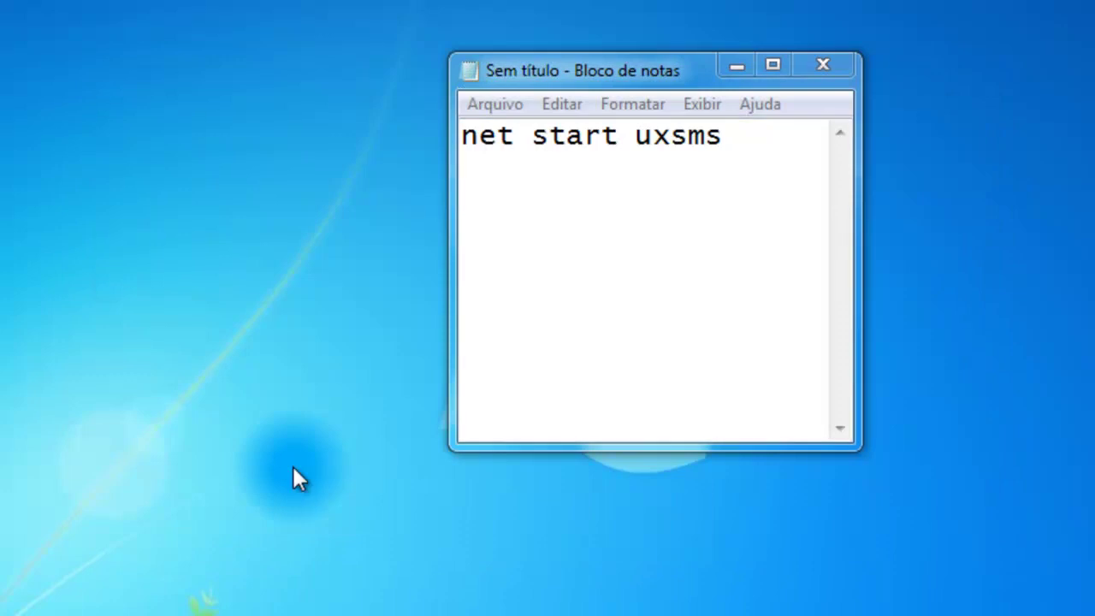
Step: Minimize Notepad and check how selection rectangles and the context menu behave on the desktop
key(super+Down)
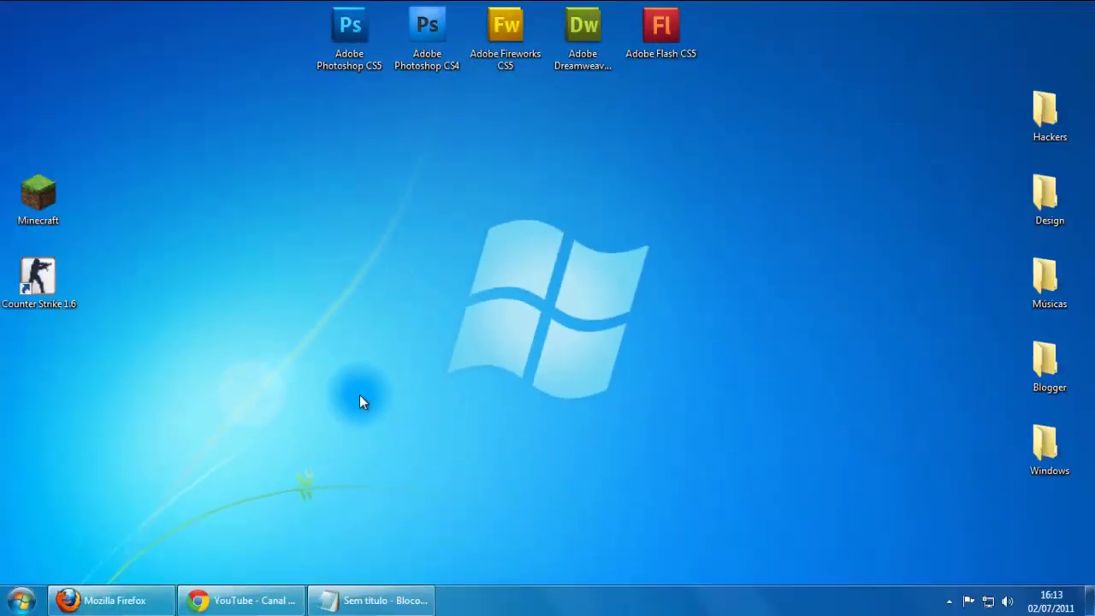
right_click(293, 467)
key(Return)
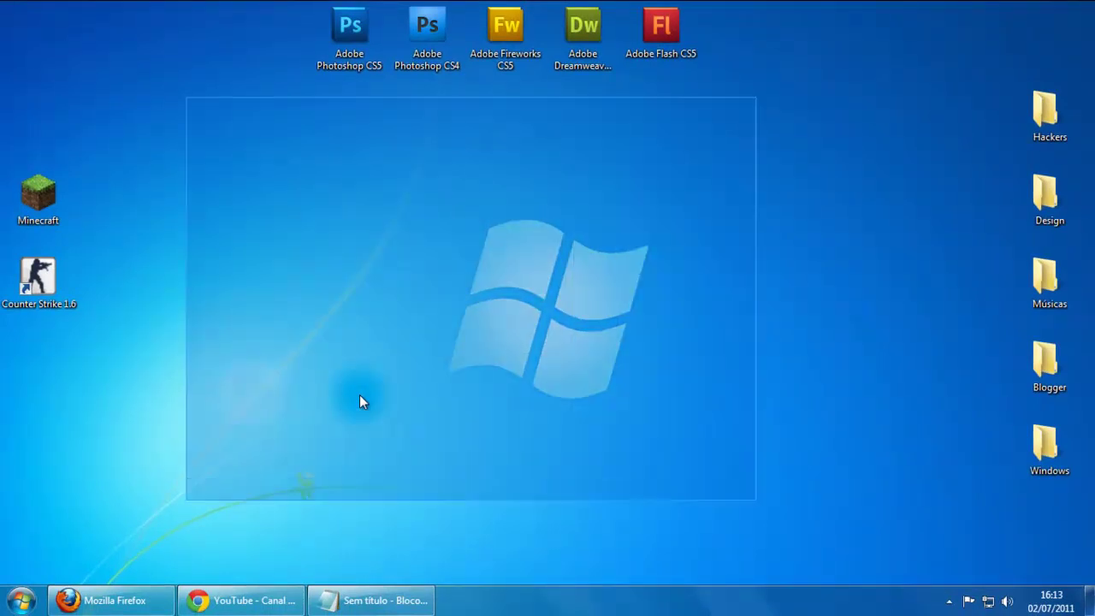
drag(756, 499, 448, 210)
right_click(448, 210)
key(Return)
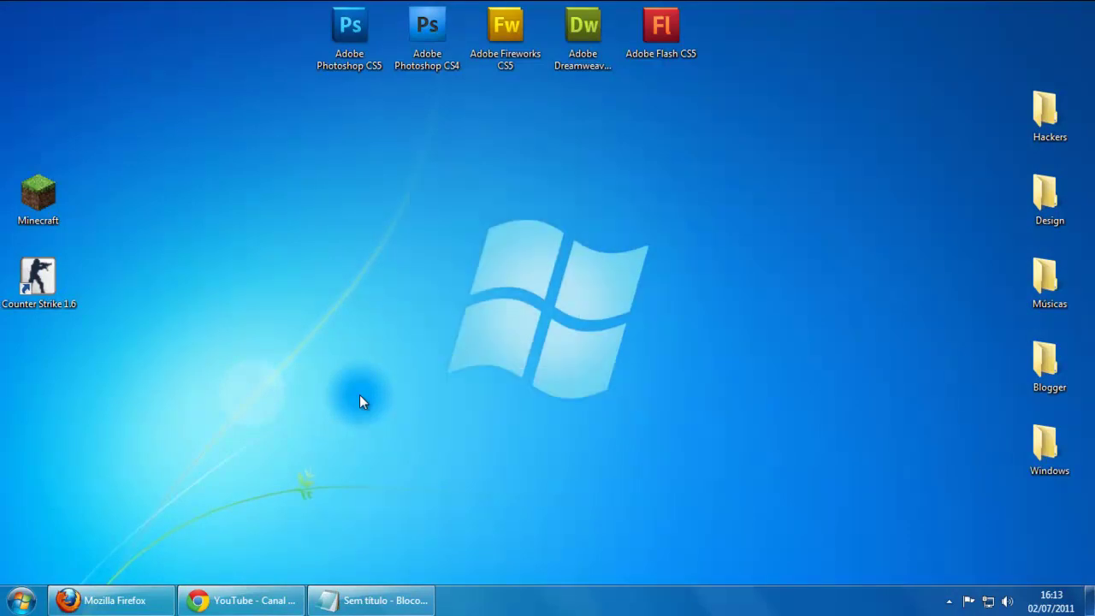
Step: Restore the Notepad note, add the contact e-mail address below the command, and select that address
key(alt+Tab)
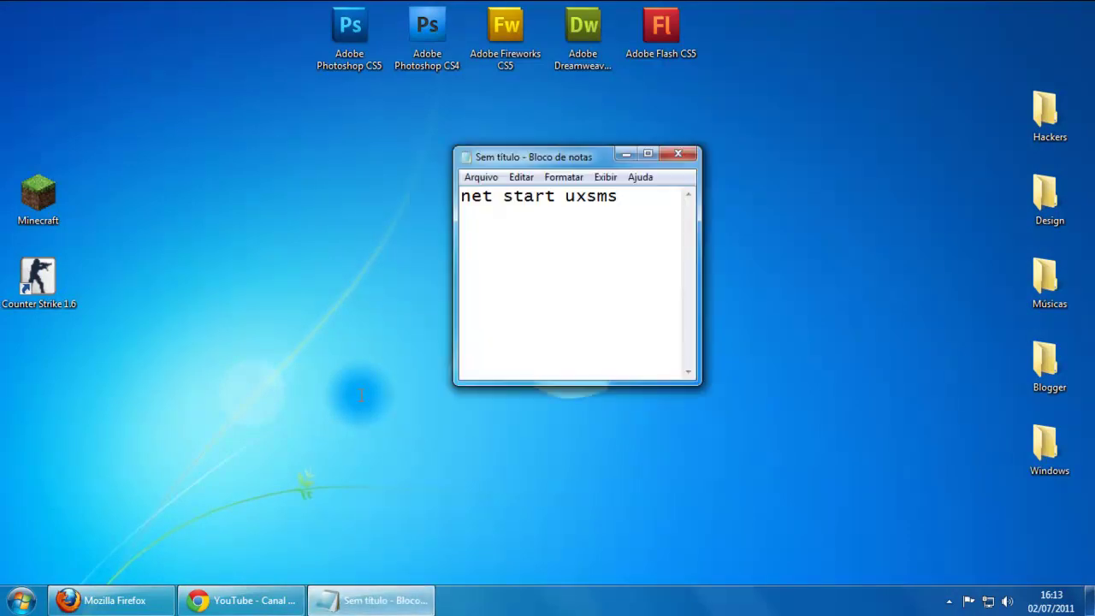
key(Return)
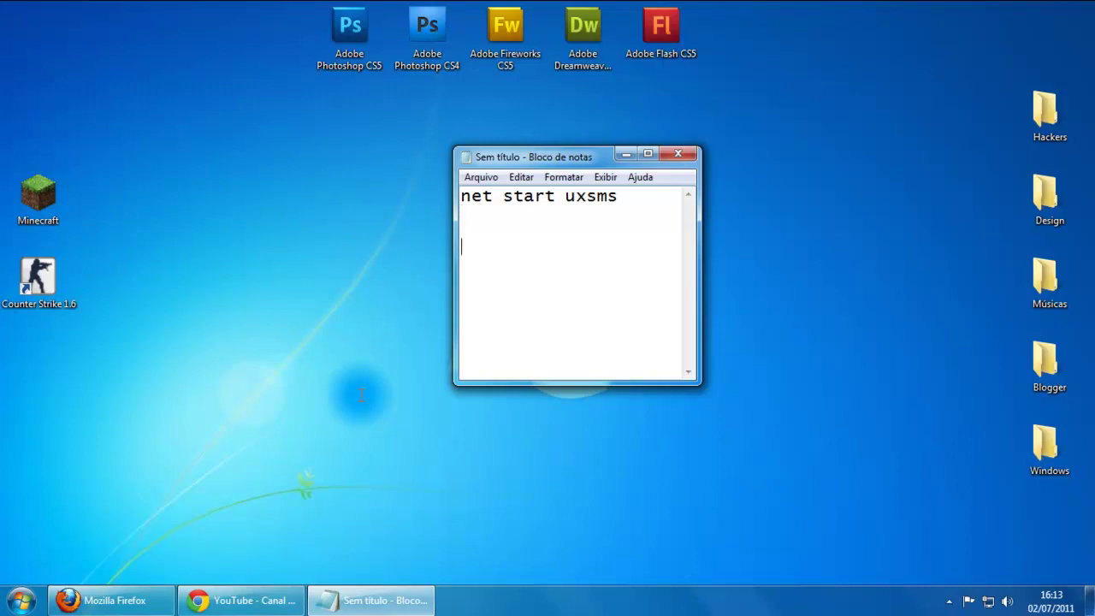
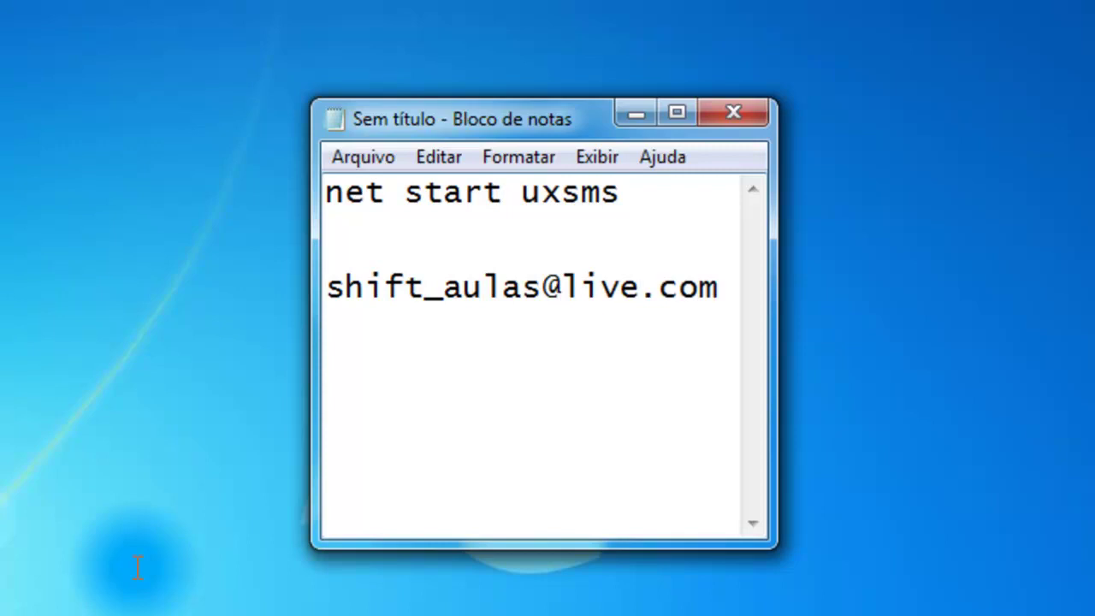
key(shift+Left)
key(shift+Left)
key(shift+Left)
key(shift+Left)
key(shift+Left)
key(shift+Left)
key(shift+Left)
key(shift+Left)
key(shift+Left)
key(shift+Left)
key(shift+Left)
key(shift+Left)
key(shift+Left)
key(shift+Left)
key(shift+Left)
key(shift+Left)
key(shift+Left)
key(shift+Left)
key(shift+Left)
key(shift+Left)
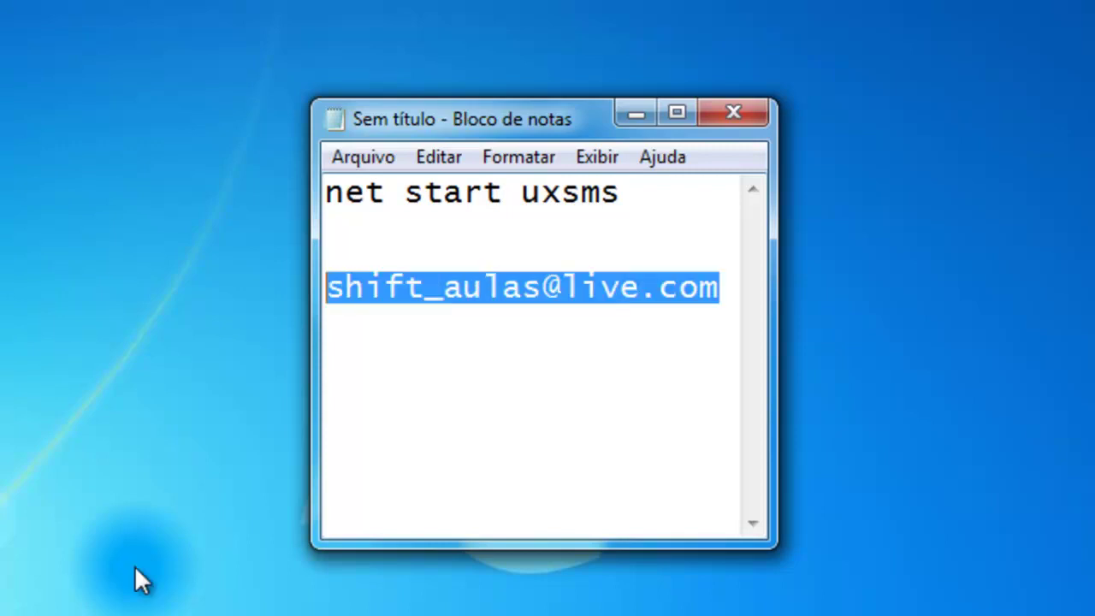
key(Down)
key(Up)
key(End)
key(Left)
key(Left)
key(shift+Left)
key(shift+Left)
key(shift+Left)
key(Right)
key(Right)
key(shift+Left)
key(shift+Left)
key(shift+Left)
key(shift+Left)
key(shift+Left)
key(shift+Left)
key(shift+Left)
key(shift+Left)
key(shift+Left)
key(shift+Left)
key(shift+Left)
key(shift+Left)
key(Left)
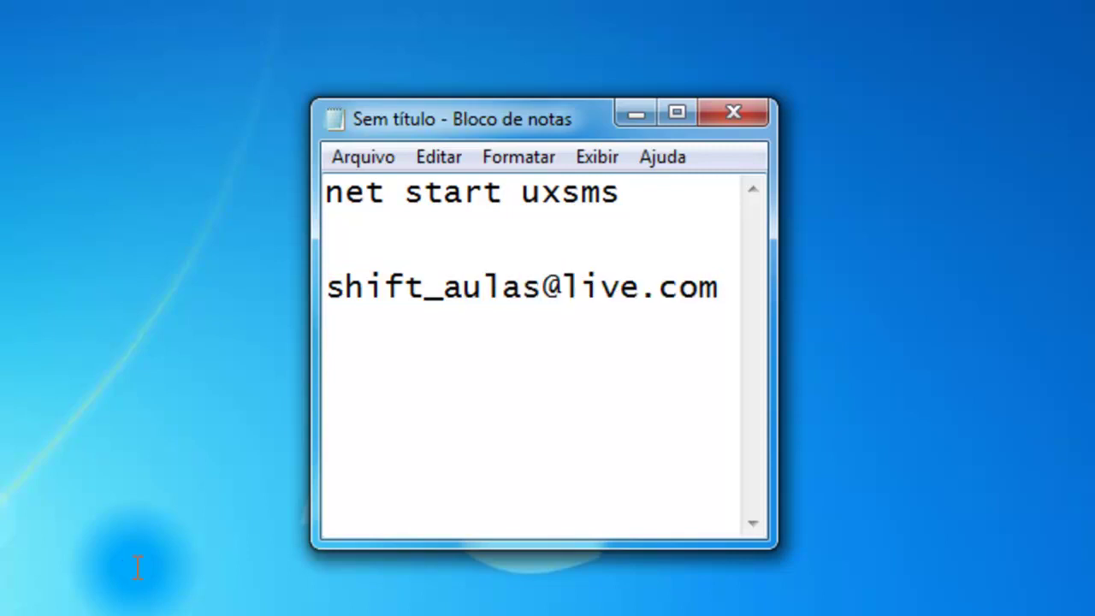
key(Up)
key(Down)
key(End)
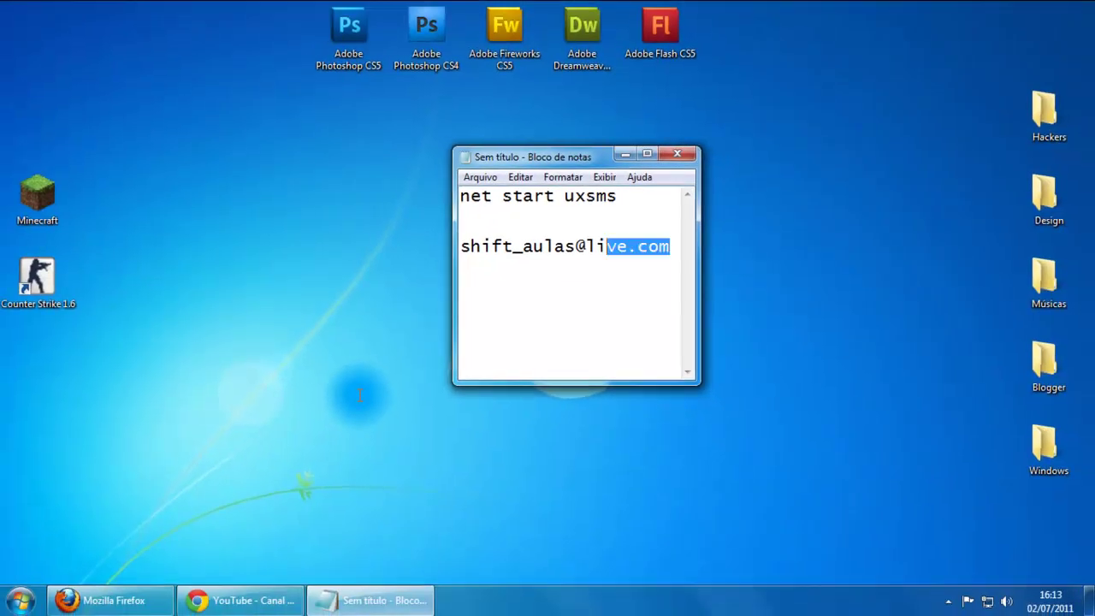
key(shift+Up)
key(Right)
key(Right)
key(Right)
key(Right)
key(Right)
key(Right)
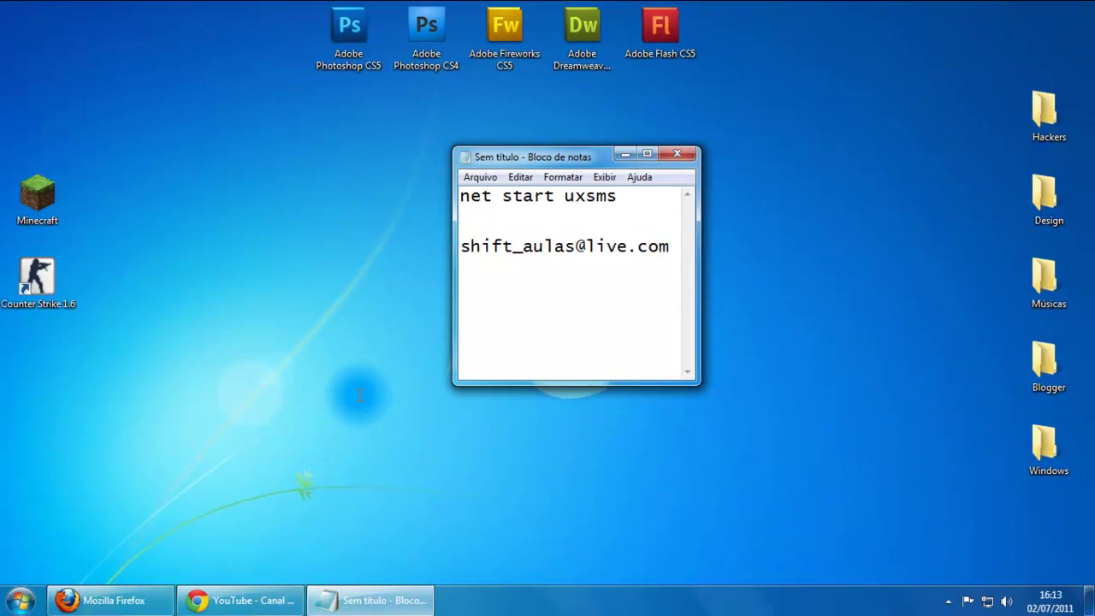
key(shift+Right)
Step: Minimize the Notepad window and refresh the desktop icons
mouse_move(599, 148)
mouse_down()
mouse_move(599, 242)
mouse_move(551, 285)
mouse_move(546, 228)
mouse_up()
click(595, 223)
drag(368, 158, 747, 446)
right_click(492, 214)
click(547, 259)
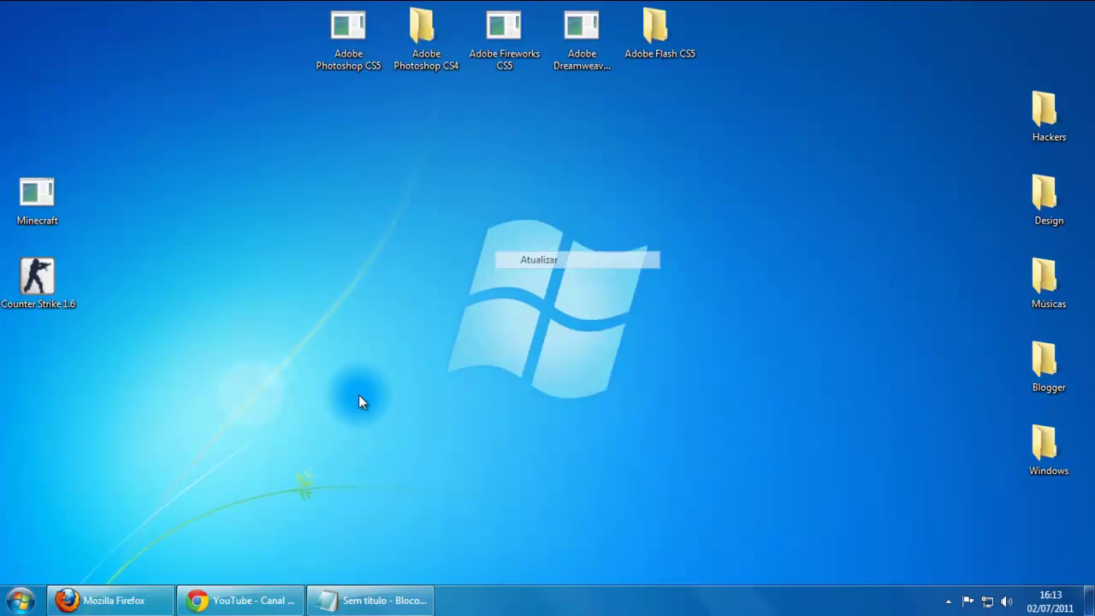